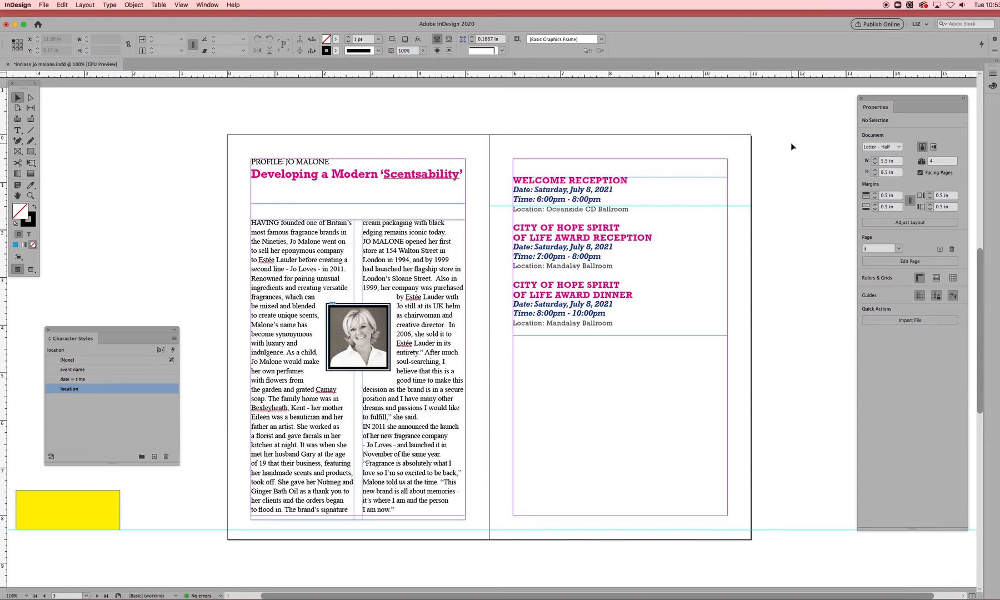
- Move the Character Styles panel aside and open the Swatches panel
left_click_drag(129, 331, 165, 174)
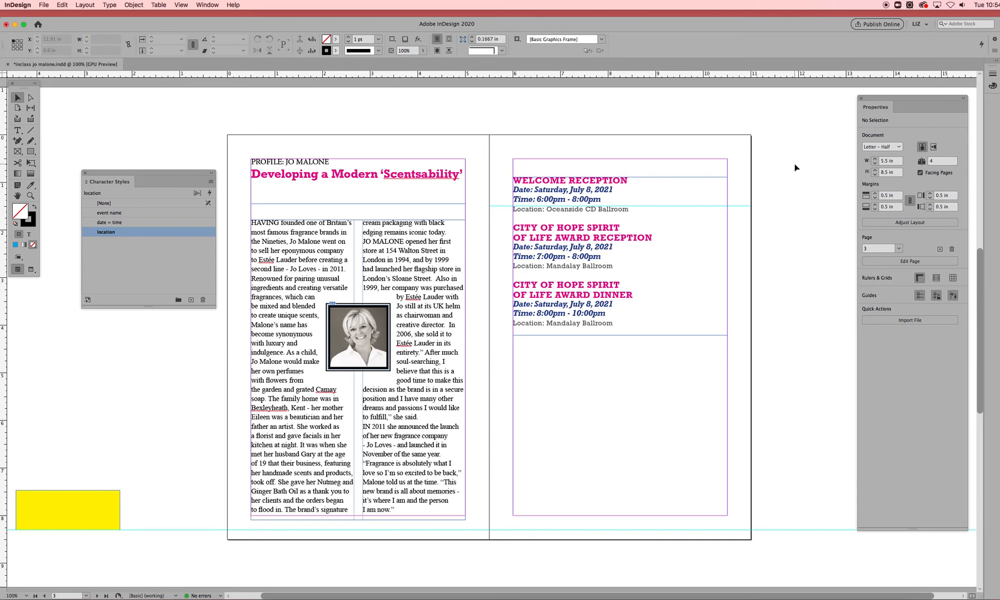
key("F5")
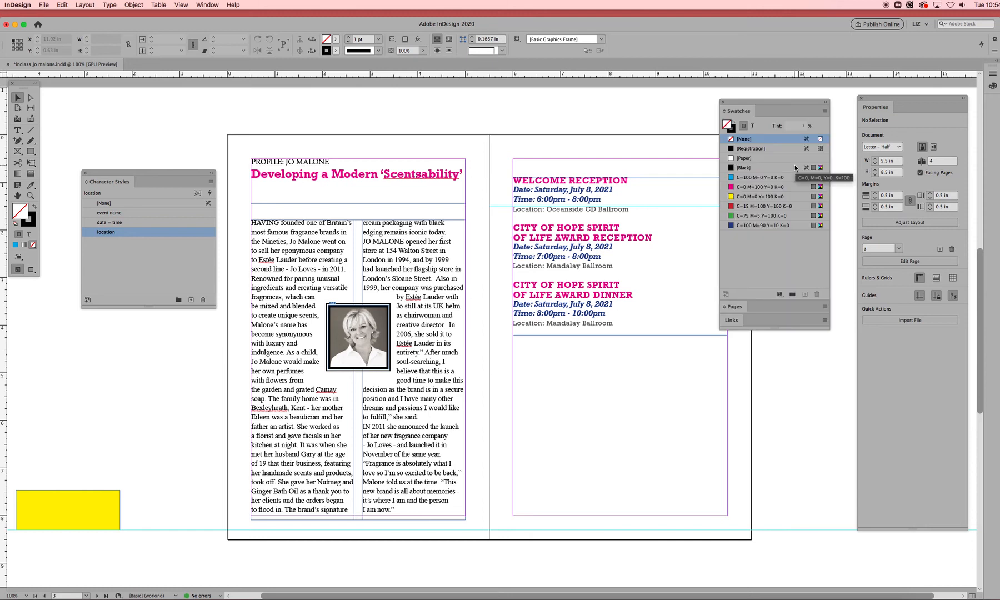
key("F5")
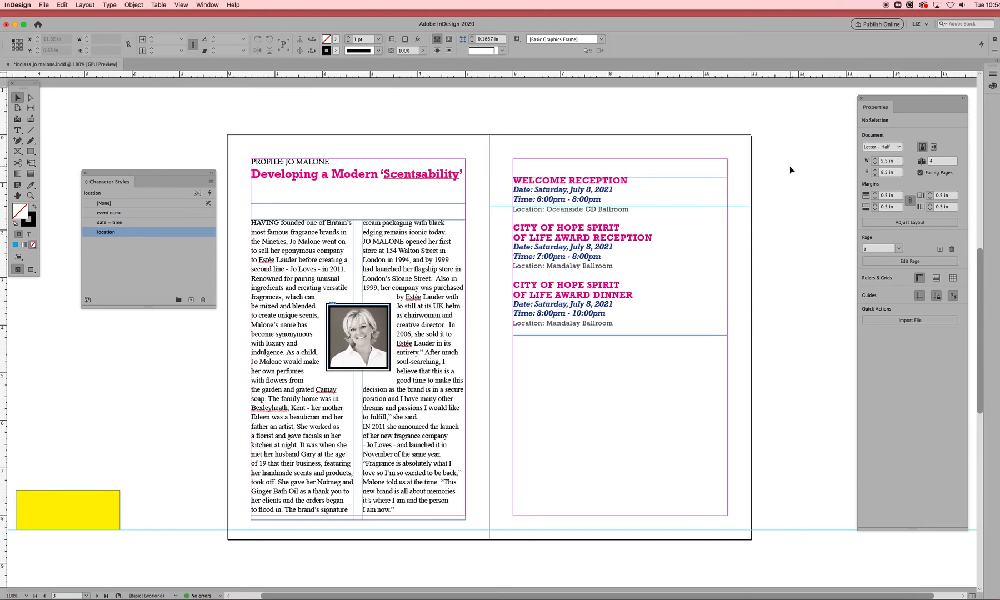
key("F5")
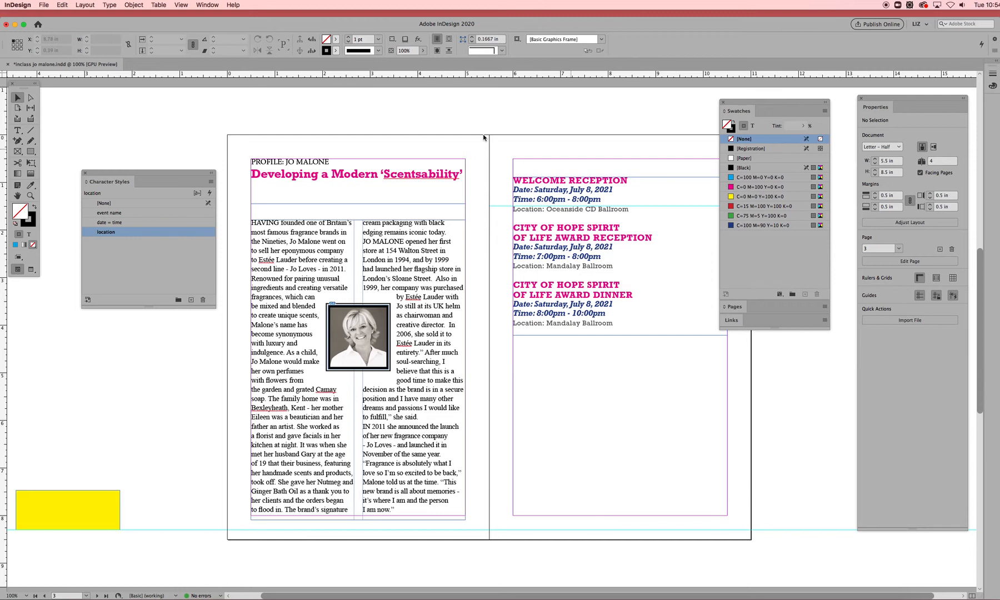
- Reposition the Swatches panel over the upper part of the spread
left_click(211, 5)
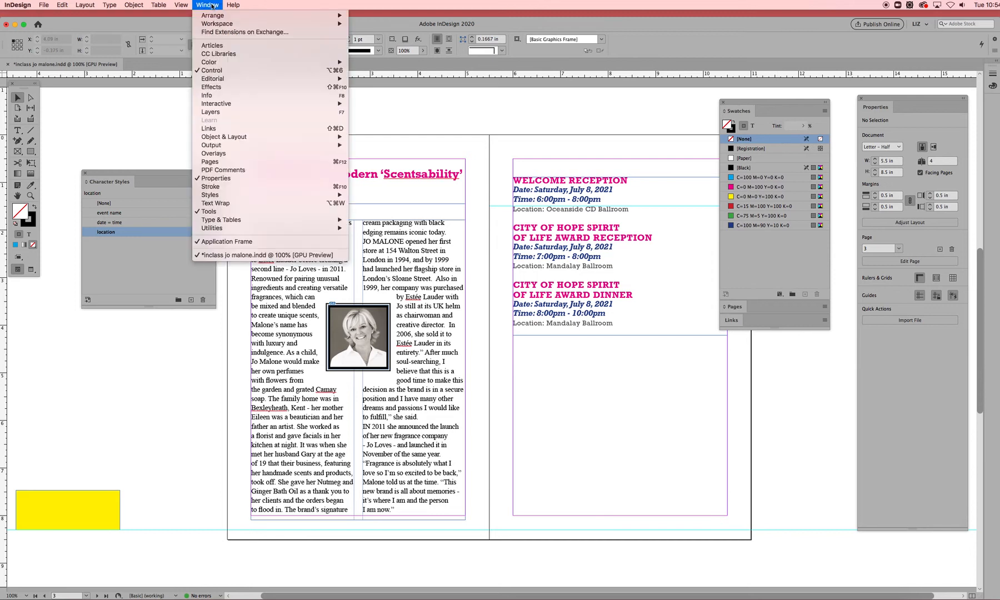
mouse_move(280, 62)
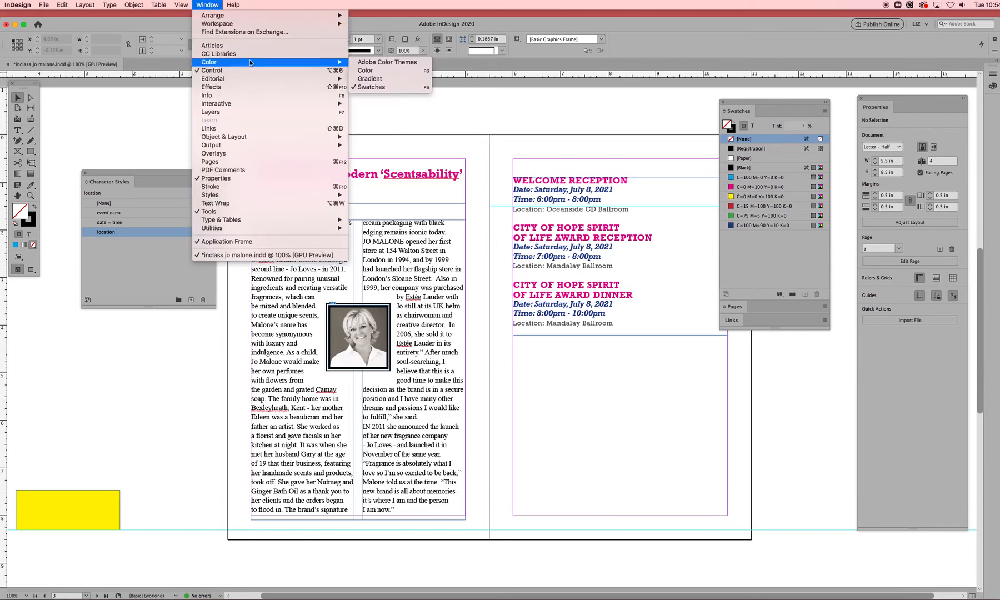
left_click(569, 113)
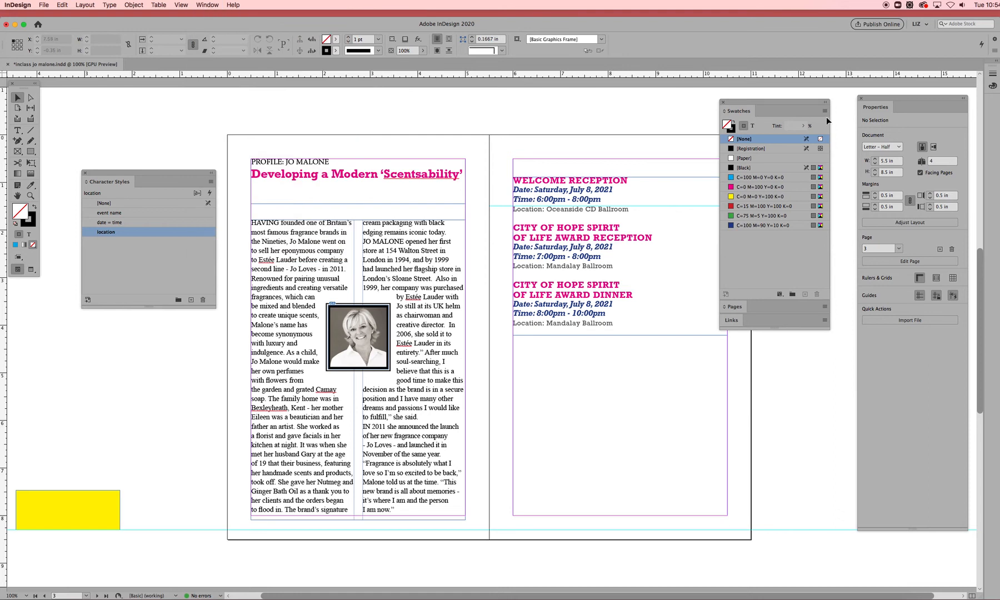
left_click_drag(772, 104, 750, 101)
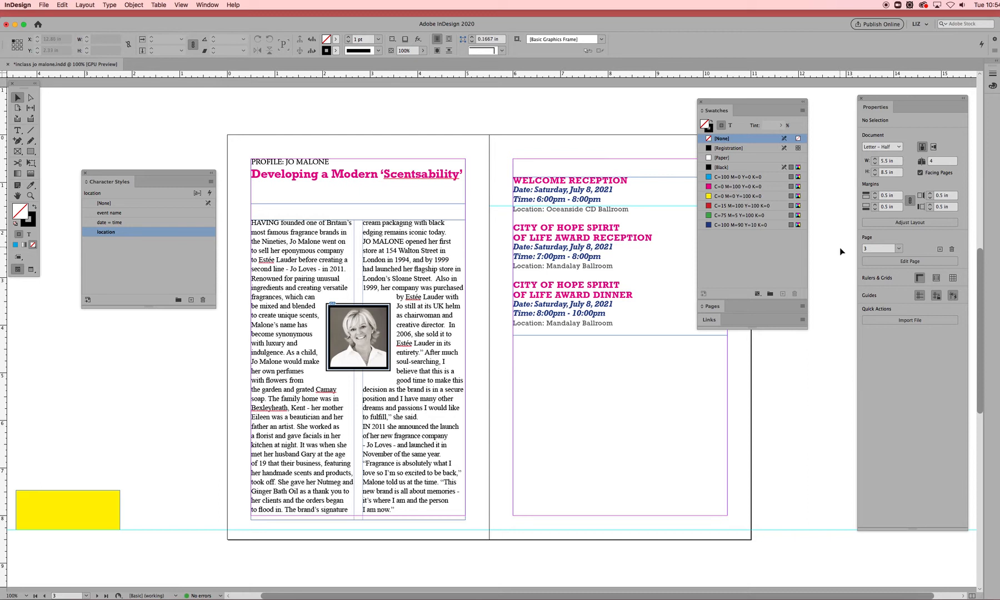
left_click_drag(745, 102, 752, 101)
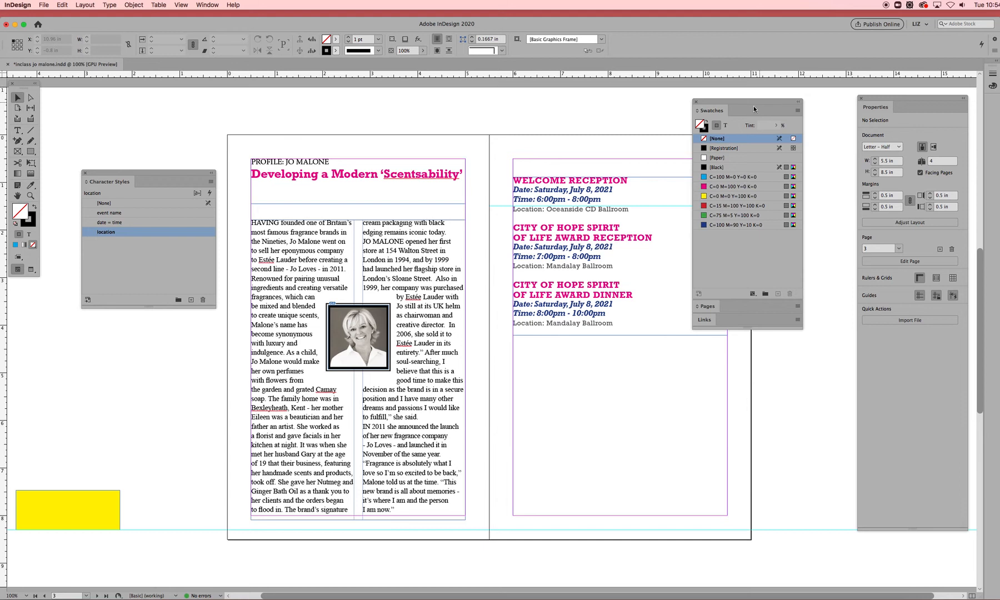
left_click_drag(754, 102, 758, 101)
left_click_drag(759, 103, 763, 104)
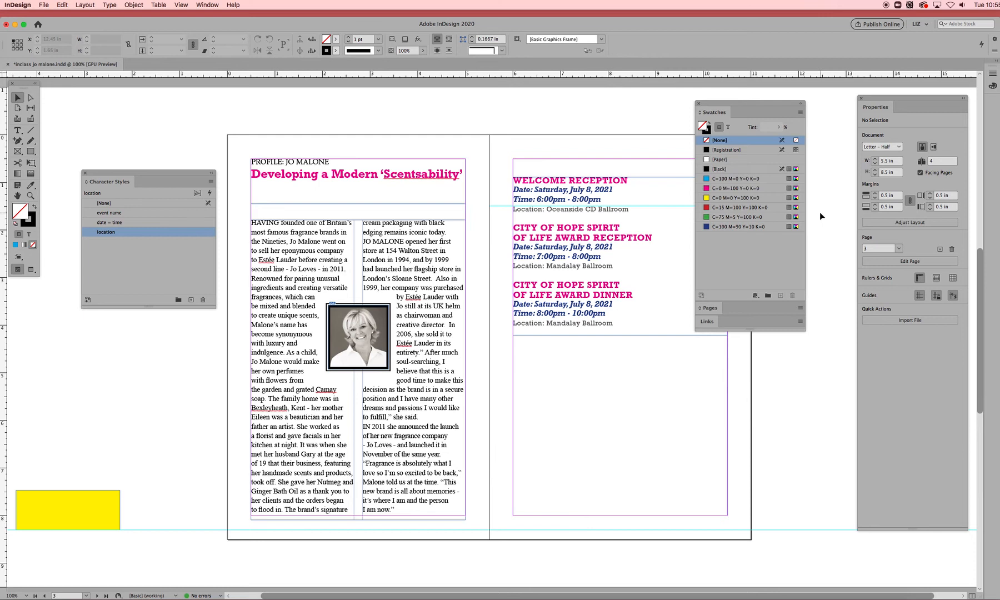
left_click_drag(748, 103, 743, 103)
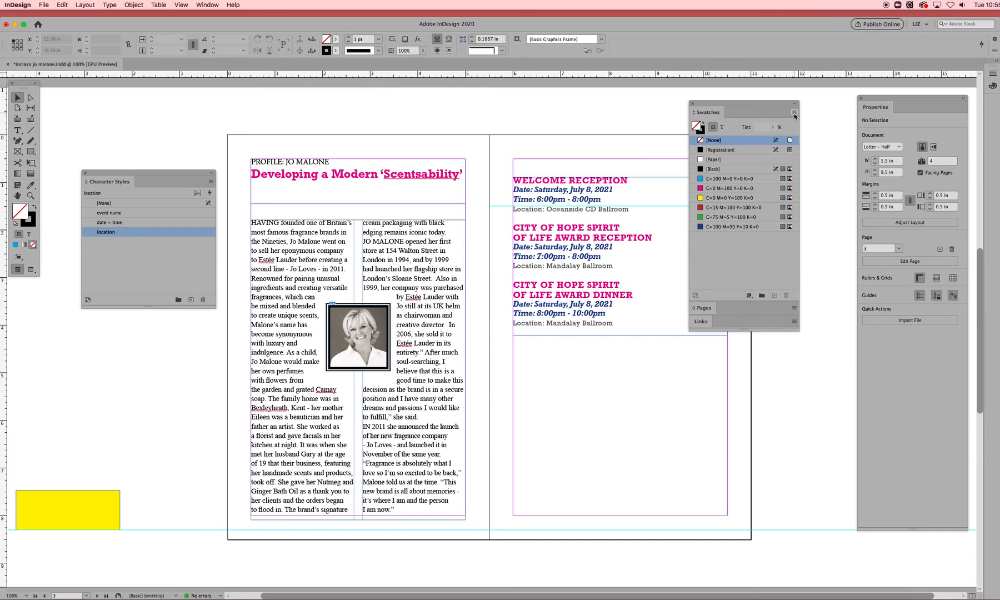
left_click_drag(769, 103, 532, 103)
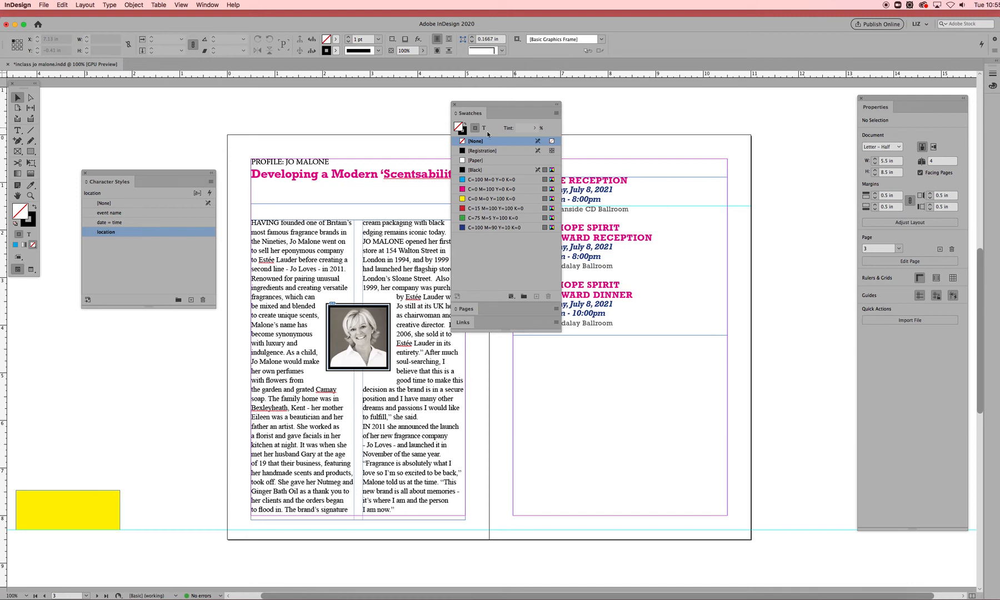
- Start a new color swatch and switch its color mode to PANTONE+ Color Bridge Coated
left_click(556, 115)
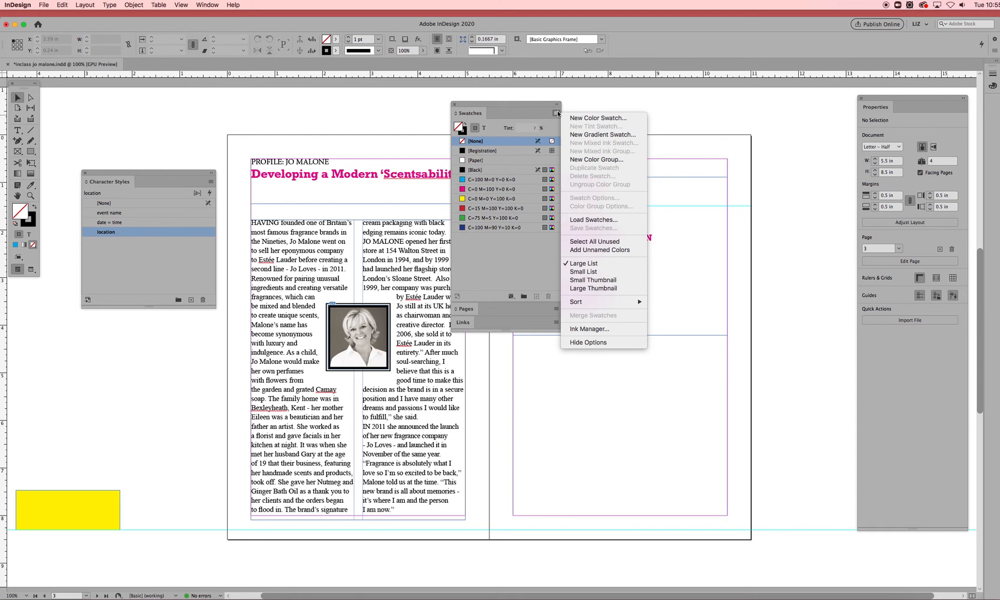
left_click(610, 122)
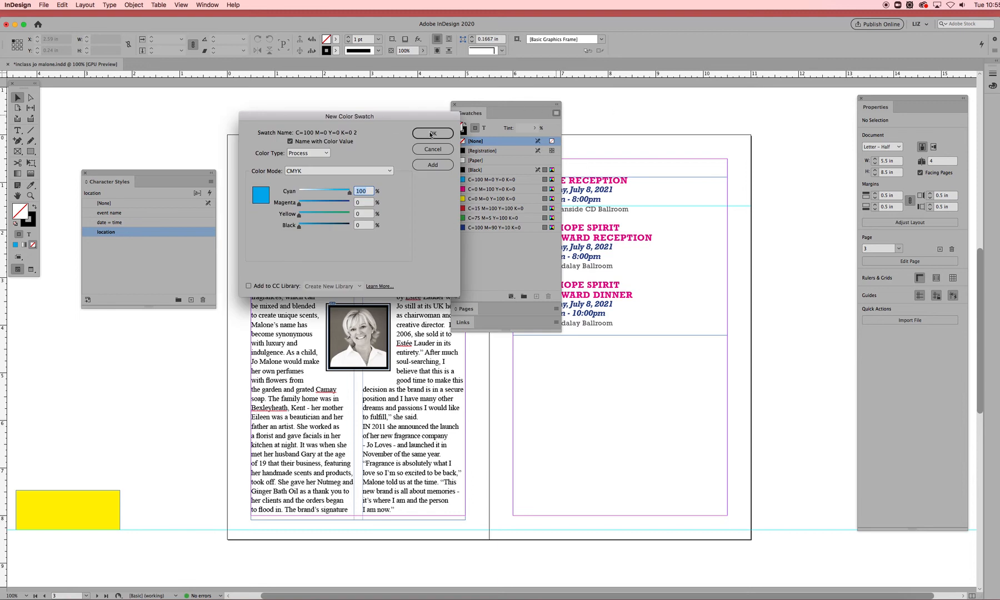
left_click_drag(398, 117, 730, 104)
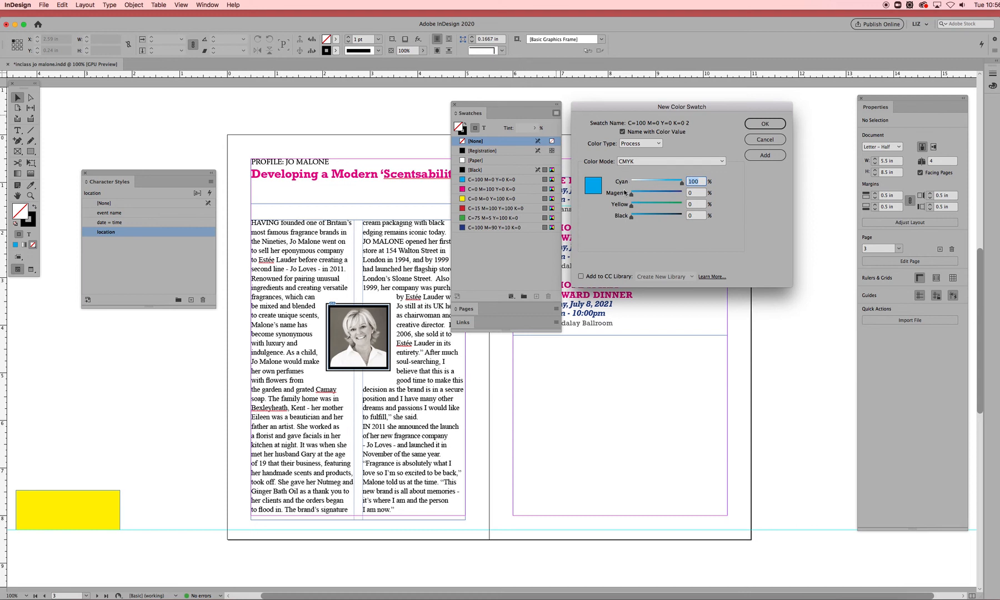
left_click_drag(632, 206, 649, 194)
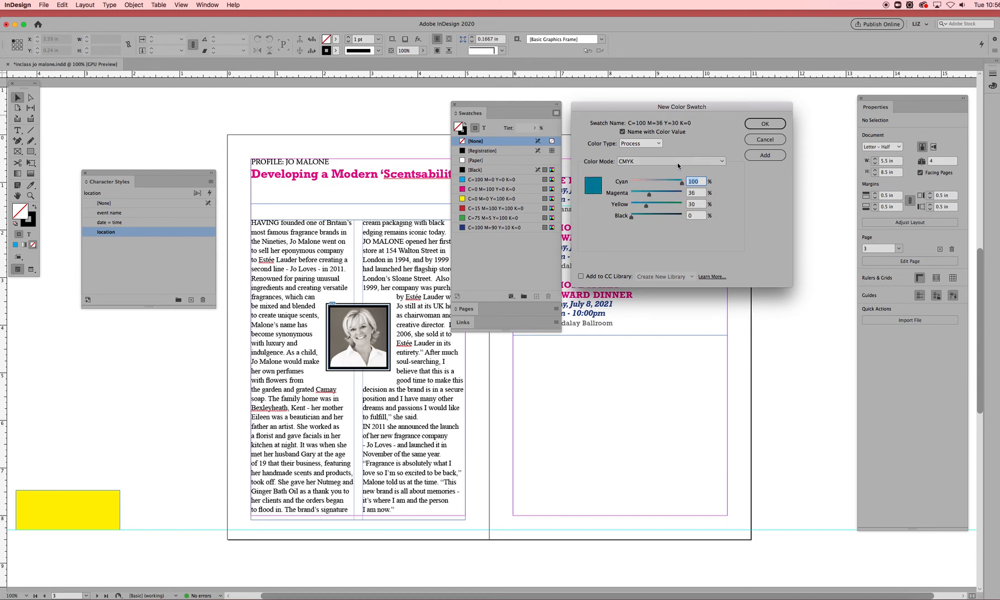
left_click(722, 162)
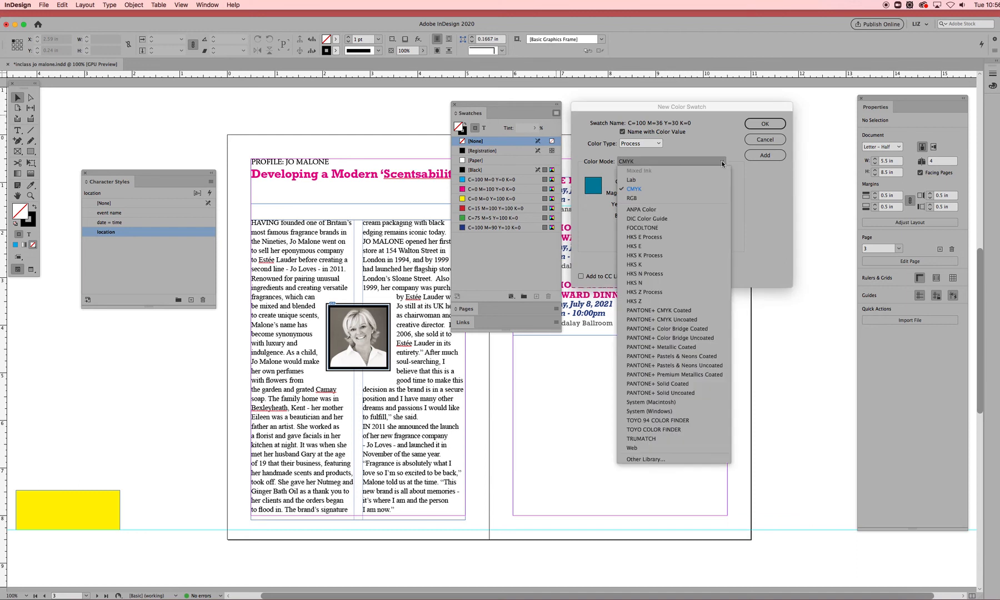
left_click(716, 328)
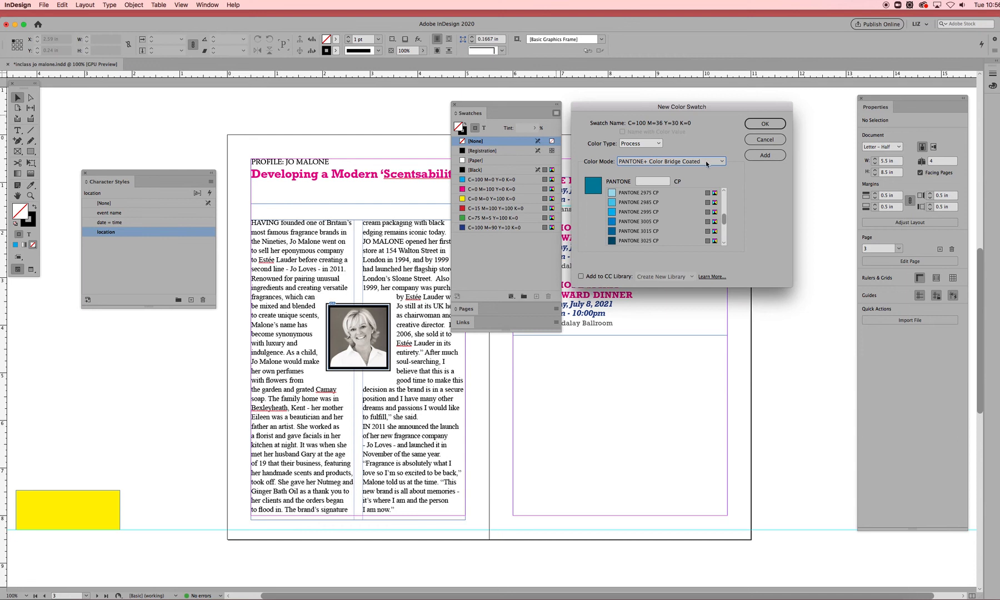
- Add PANTONE 3005 CP to the document swatches
mouse_move(726, 222)
left_mouse_down()
mouse_move(725, 200)
mouse_move(726, 237)
mouse_move(726, 195)
mouse_move(724, 208)
left_mouse_up()
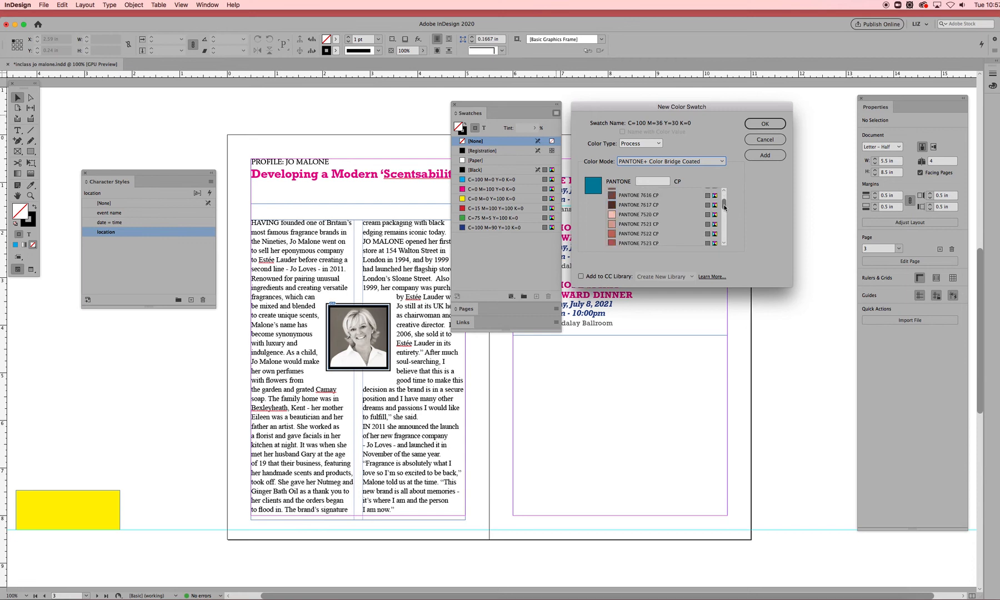
left_click(629, 215)
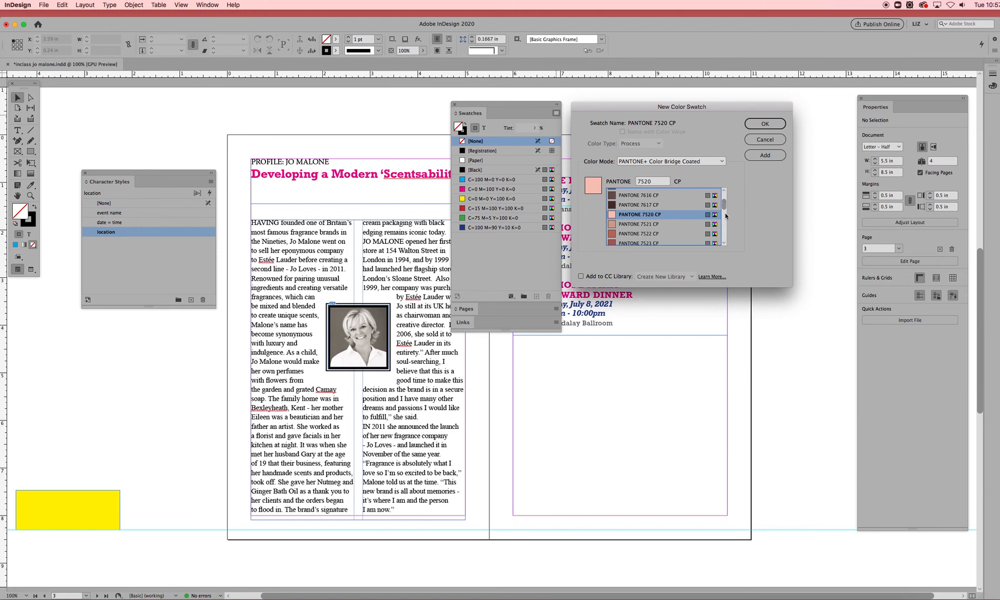
left_click_drag(724, 205, 724, 223)
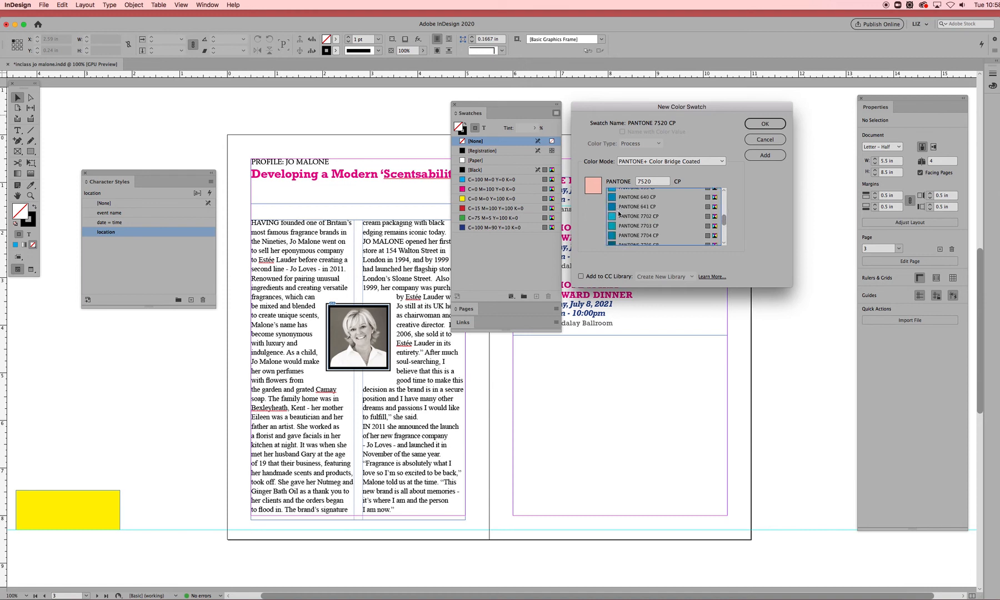
left_click_drag(723, 218, 723, 217)
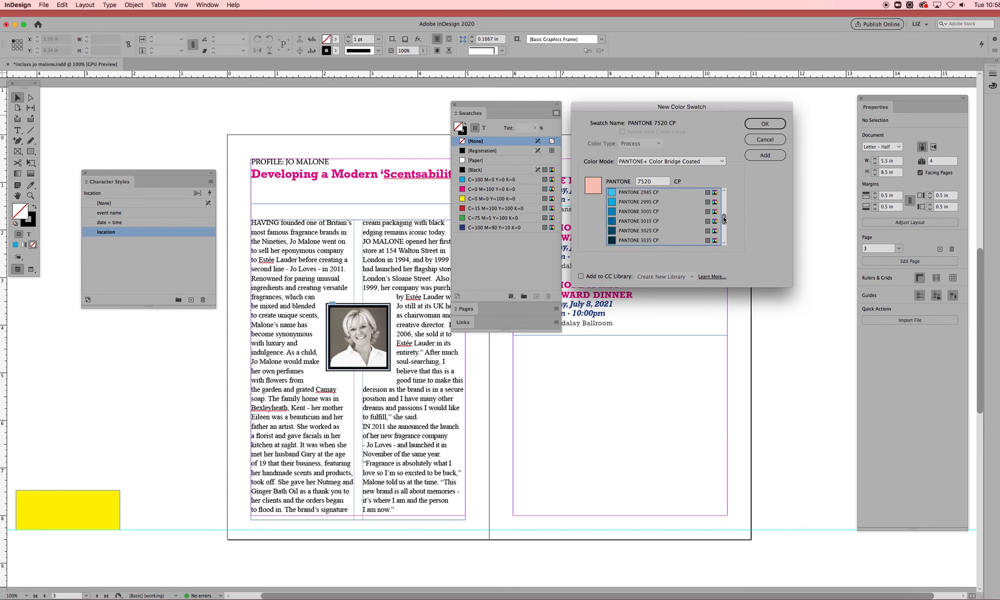
left_click(609, 216)
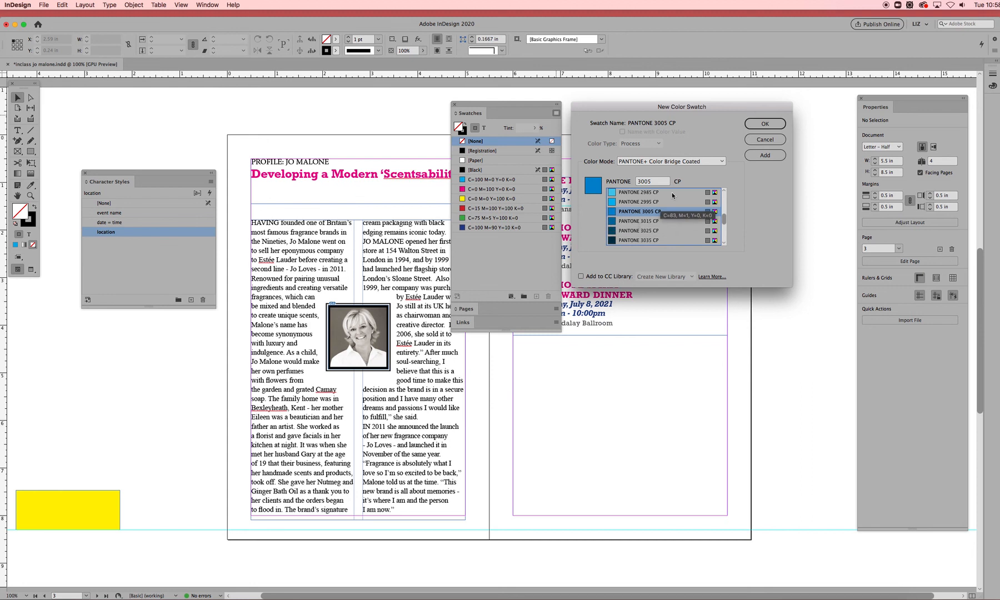
left_click(766, 156)
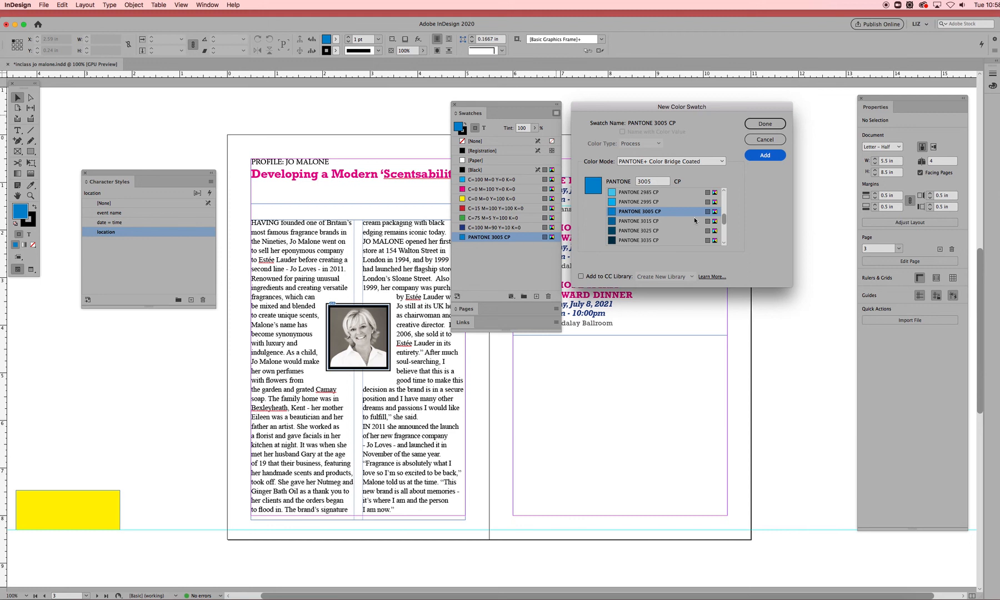
- Add PANTONE 3025 CP and PANTONE 2727 CP to the swatches
left_click(627, 232)
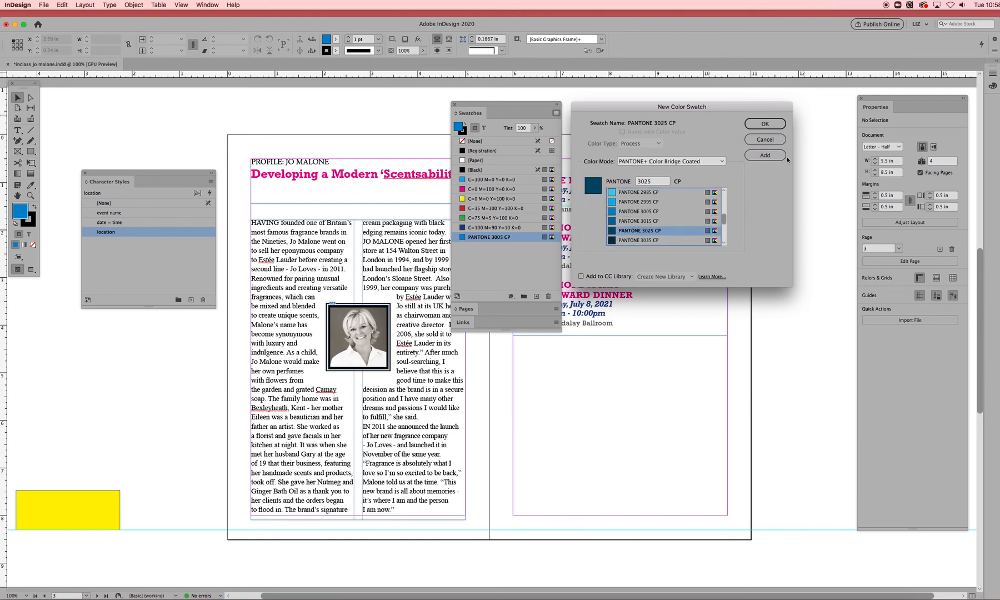
left_click(775, 158)
left_click_drag(724, 220, 725, 218)
left_click(632, 202)
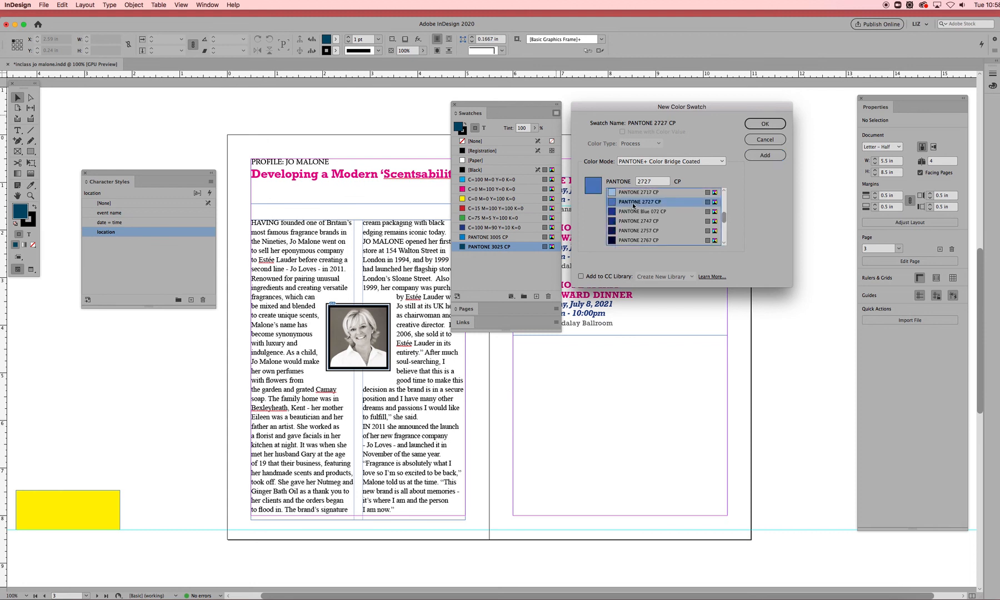
left_click(771, 156)
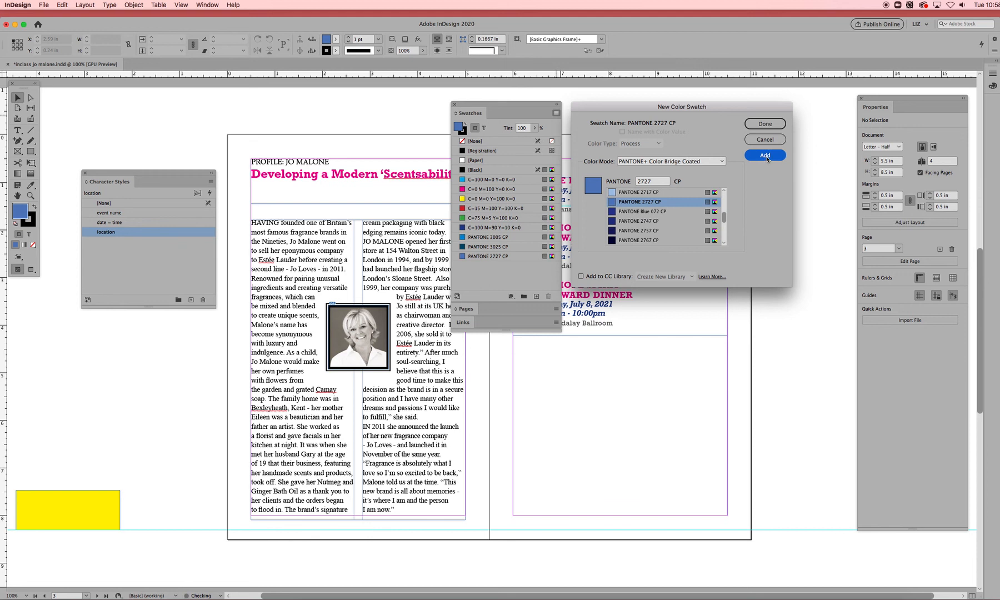
- Add PANTONE 7616 CP and PANTONE 7521 CP to the swatches
left_click_drag(724, 217, 720, 204)
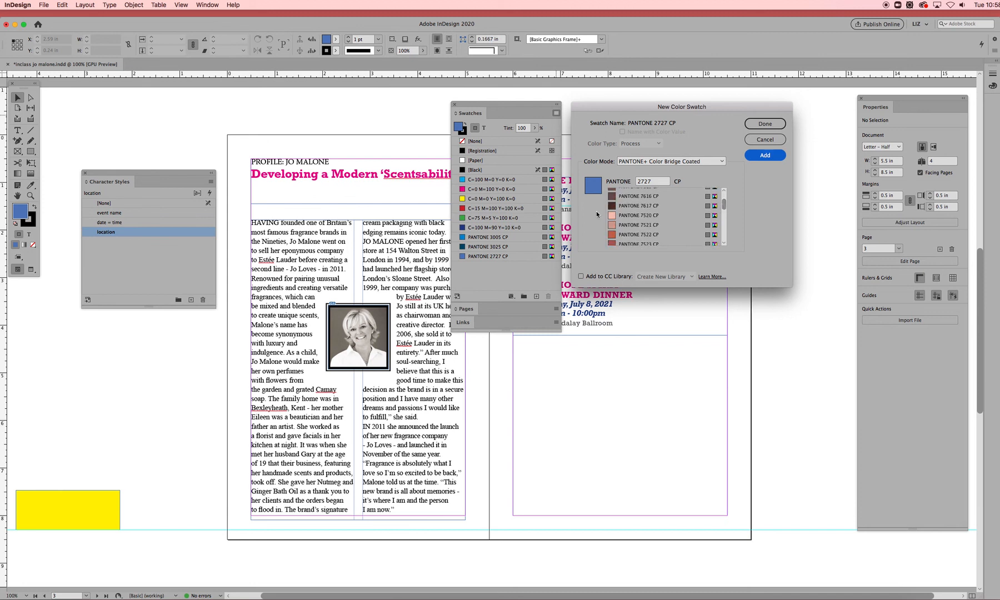
left_click(618, 197)
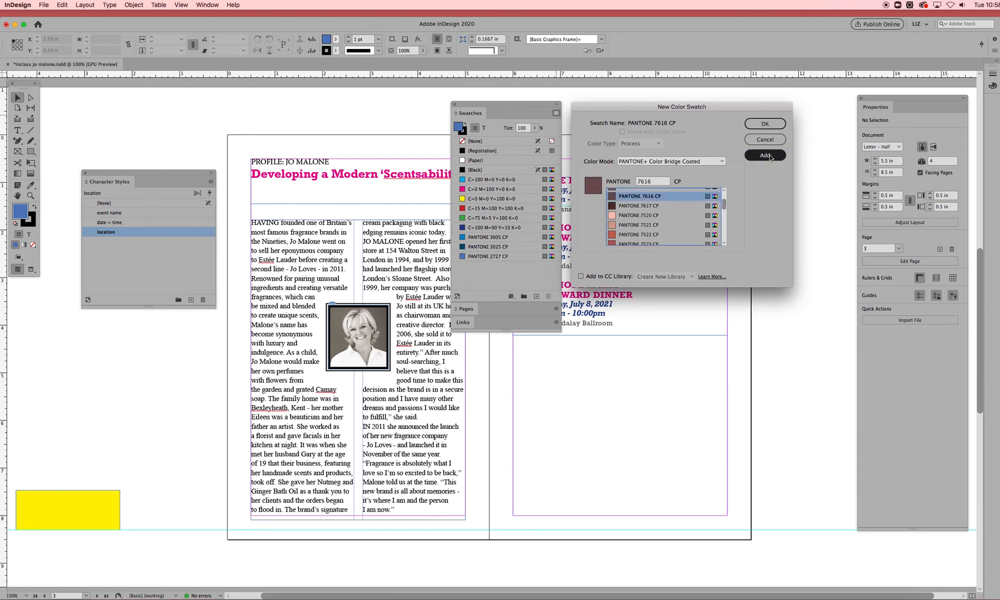
left_click(608, 225)
left_click(764, 157)
- Add PANTONE 142 CP and PANTONE 436 CP to the swatches
left_click_drag(723, 204, 724, 203)
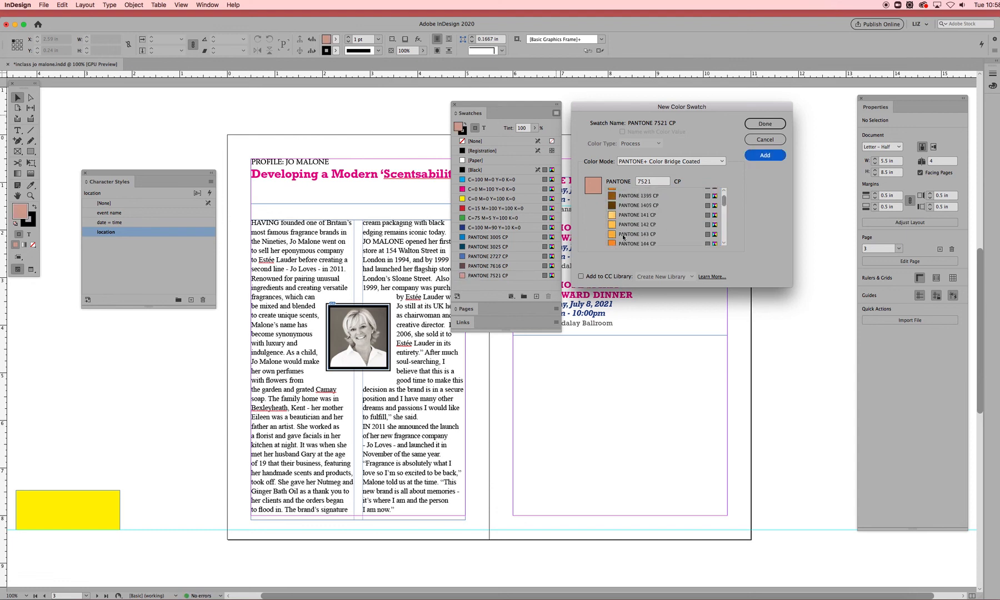
left_click(622, 225)
left_click(765, 156)
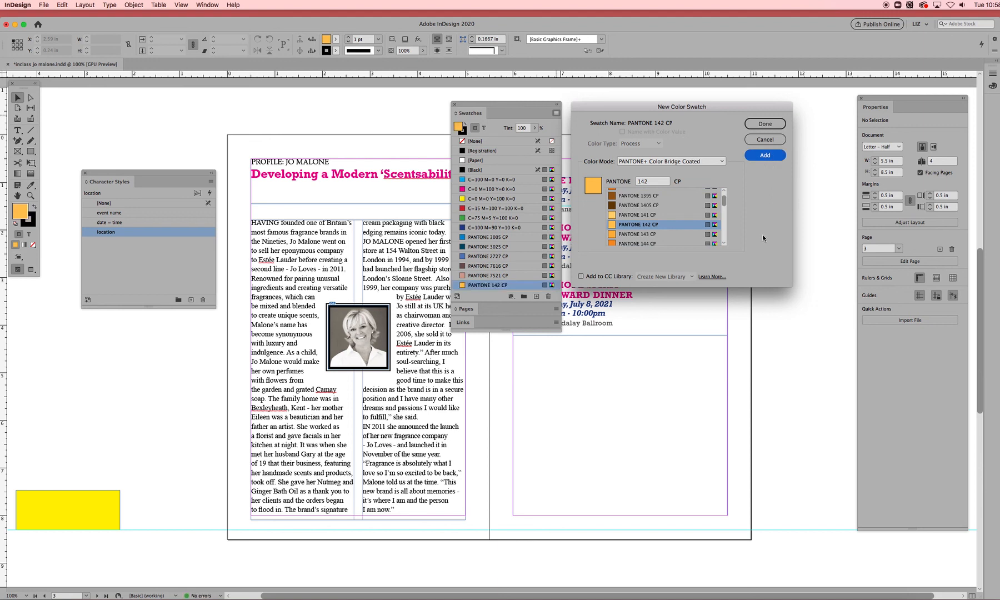
left_click_drag(724, 201, 728, 224)
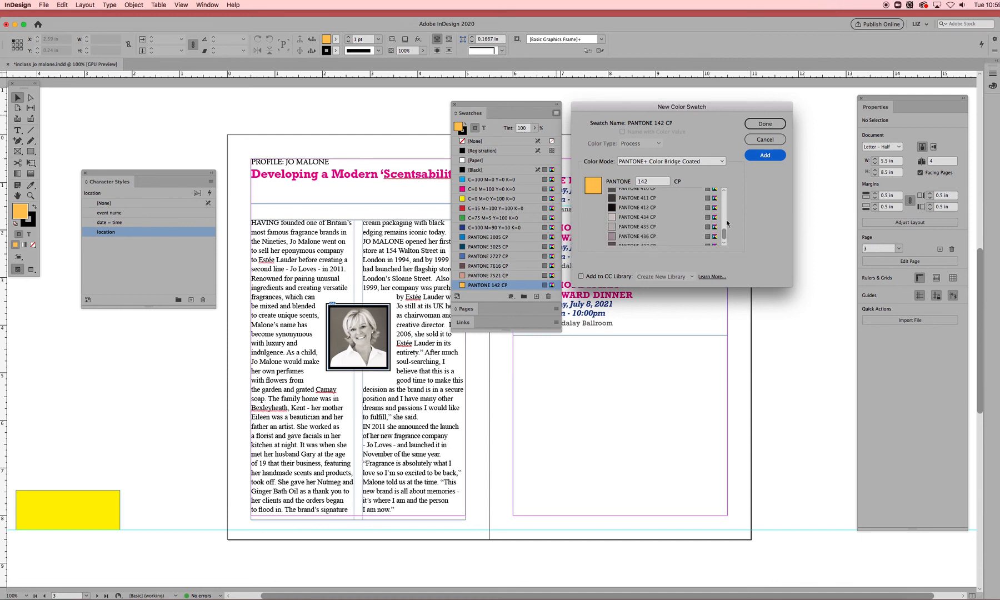
left_click(622, 237)
left_click(775, 156)
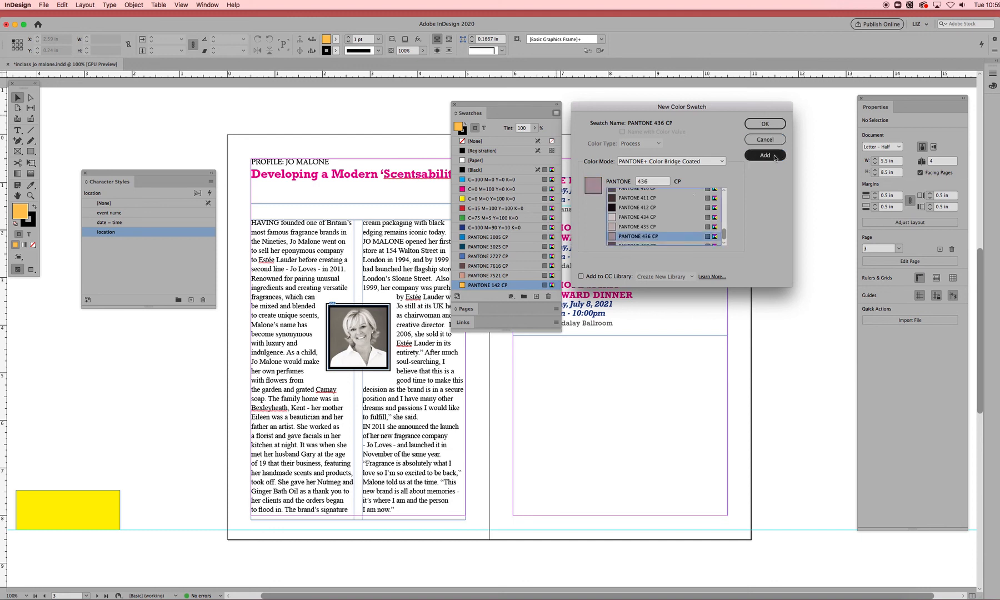
left_click(768, 155)
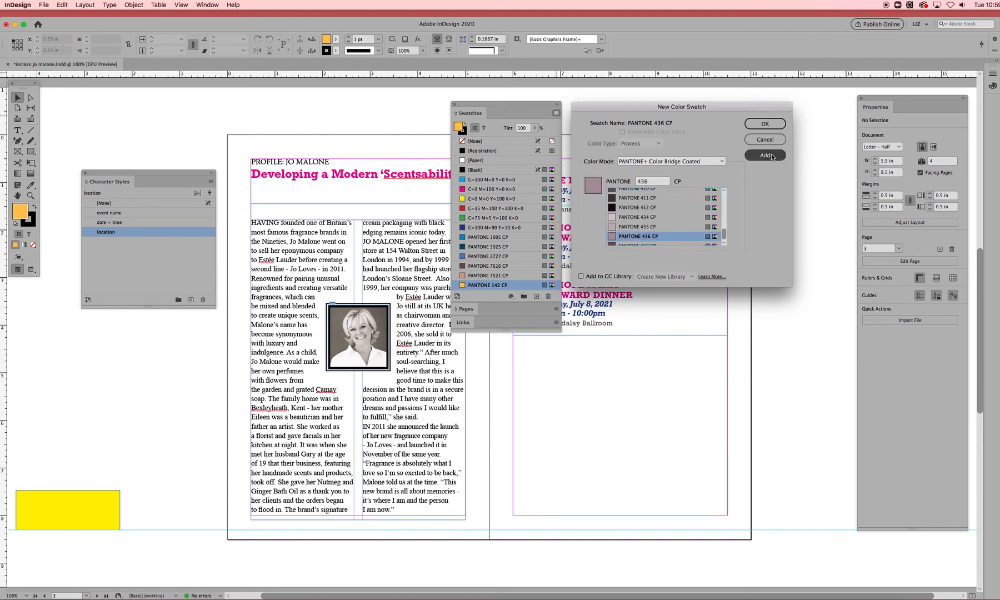
- Add PANTONE 423 CP to the swatches
scroll(627, 222, "down", 5)
left_click(633, 213)
left_click(766, 156)
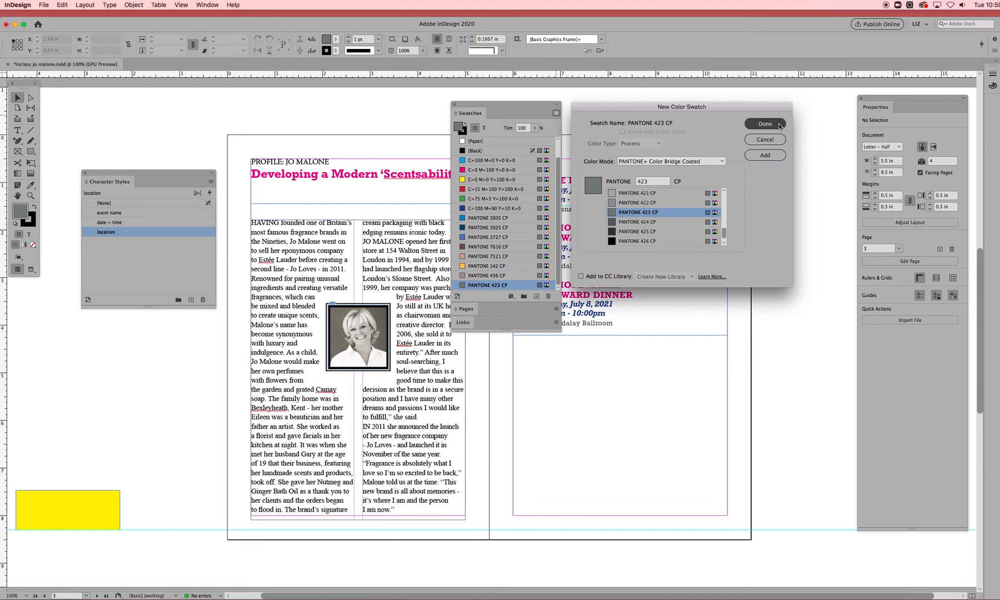
- Color the headline 'Developing a Modern 'Scentsability'' with the PANTONE 2727 CP swatch
left_click(782, 124)
left_click_drag(523, 109, 762, 102)
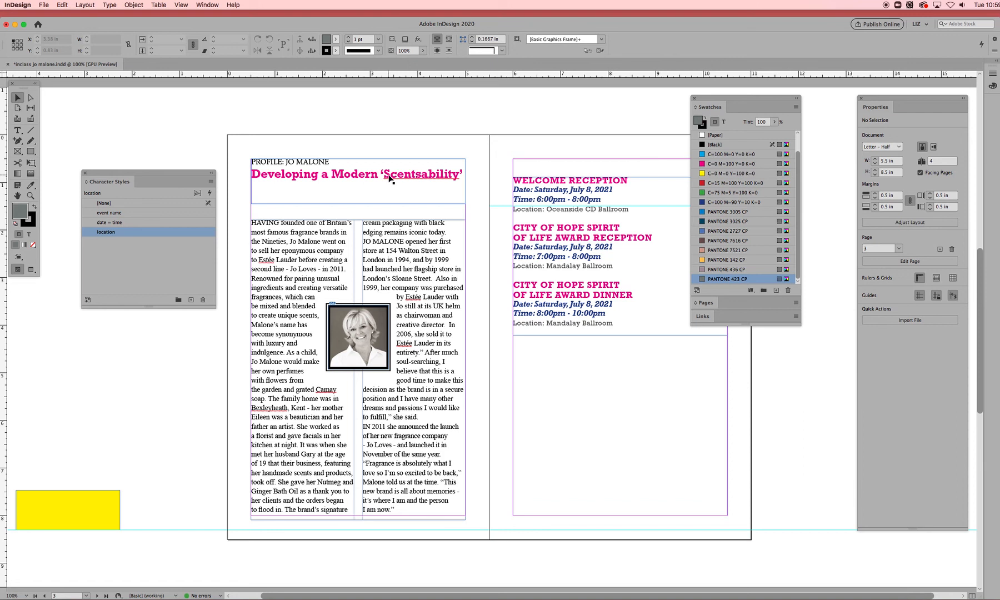
left_click(17, 130)
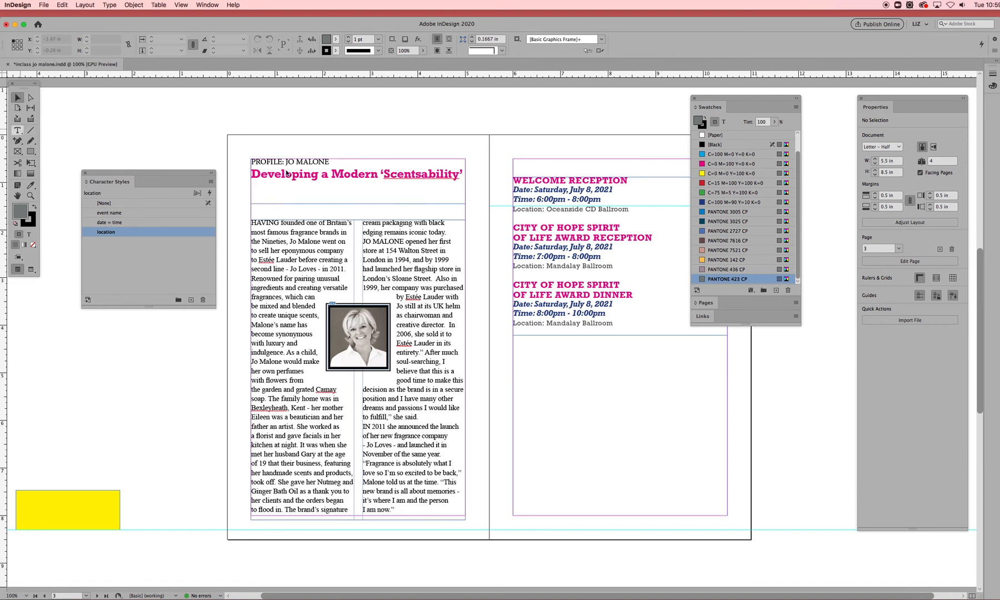
left_click(257, 173)
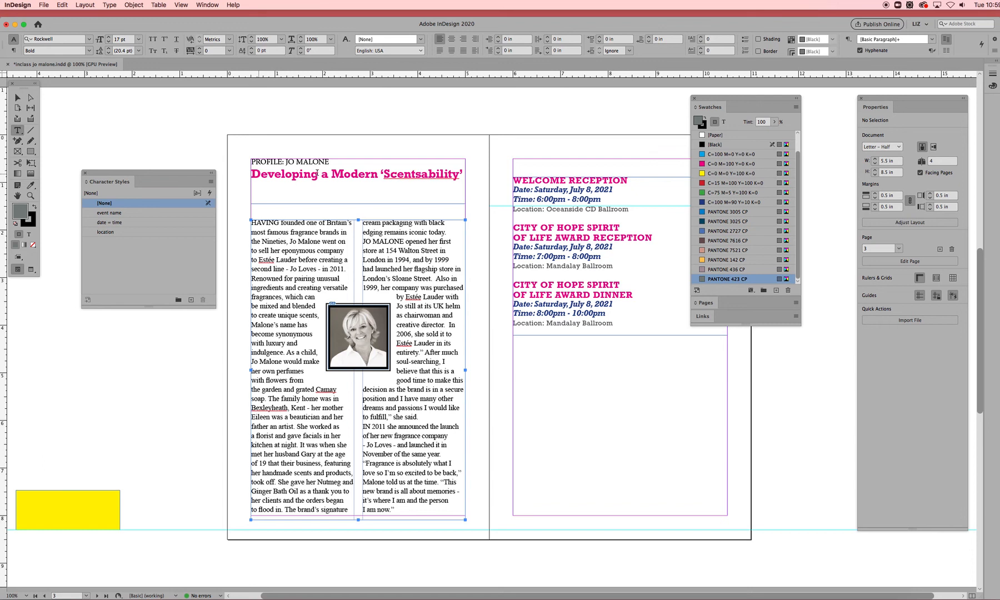
left_click_drag(465, 173, 247, 174)
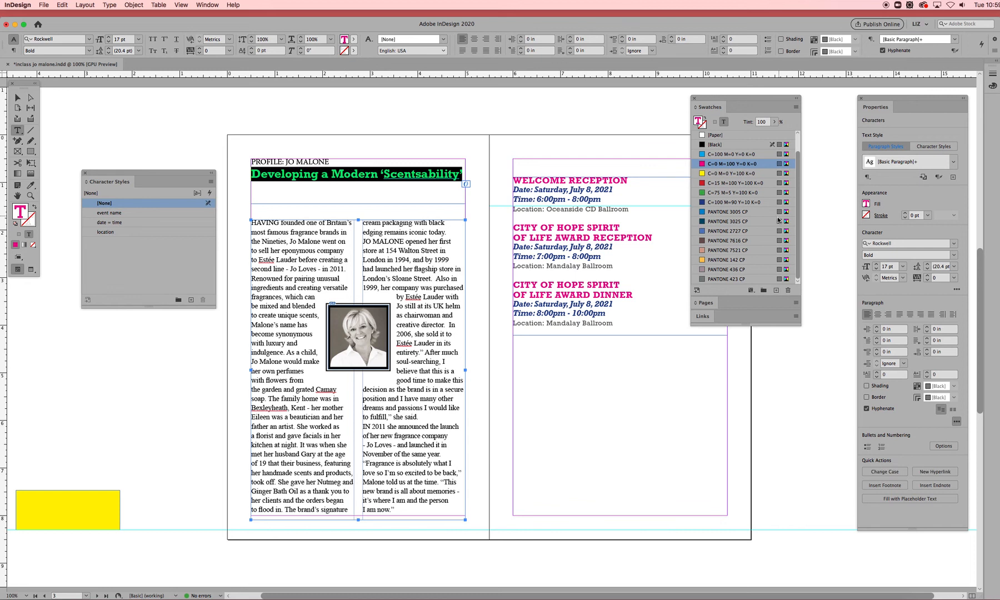
left_click(727, 231)
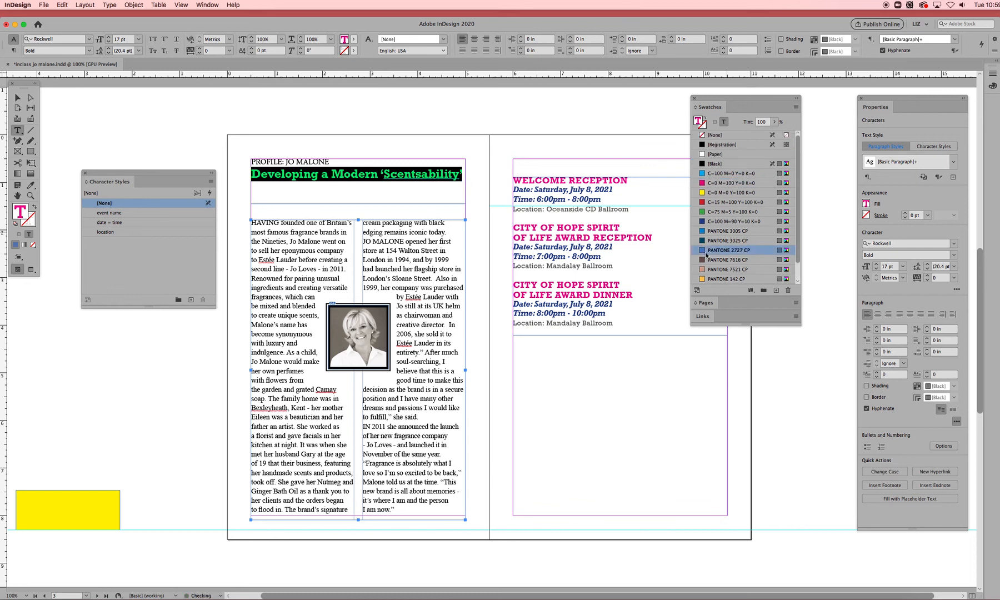
left_click(343, 135)
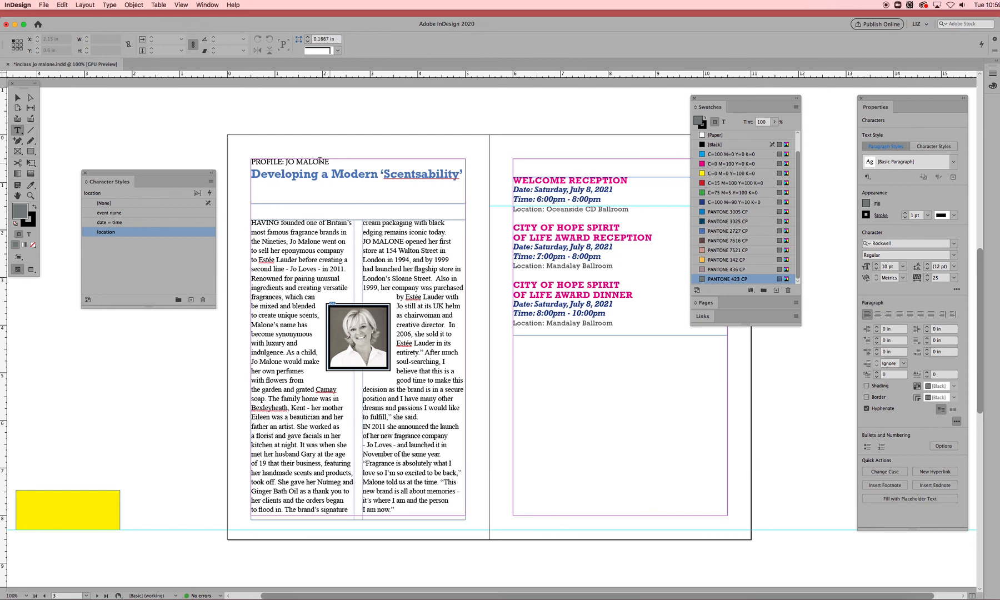
- Color the 'PROFILE: JO MALONE' kicker text with PANTONE 436 CP
left_click_drag(330, 162, 248, 161)
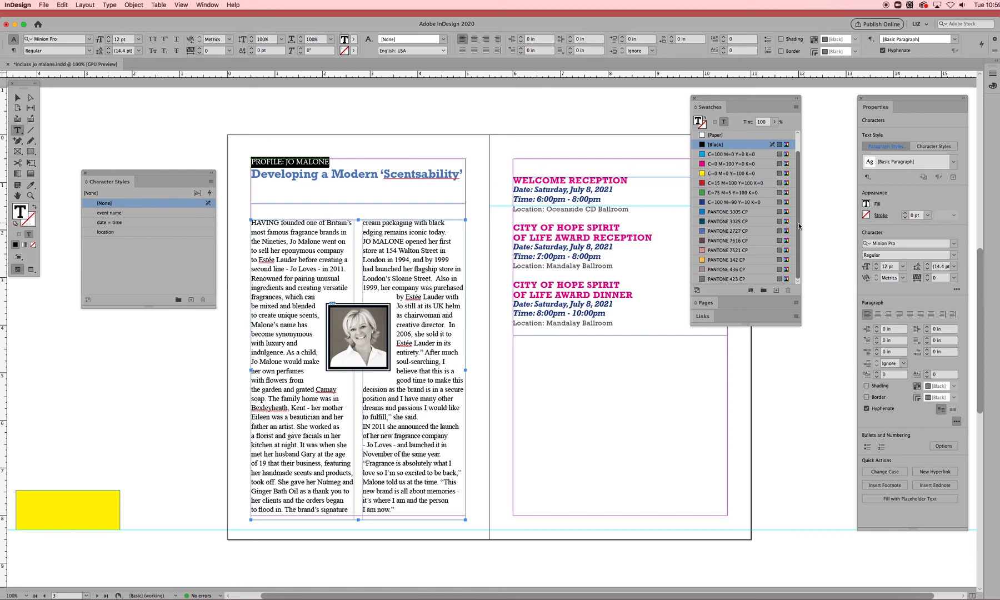
left_click(717, 270)
left_click(393, 140)
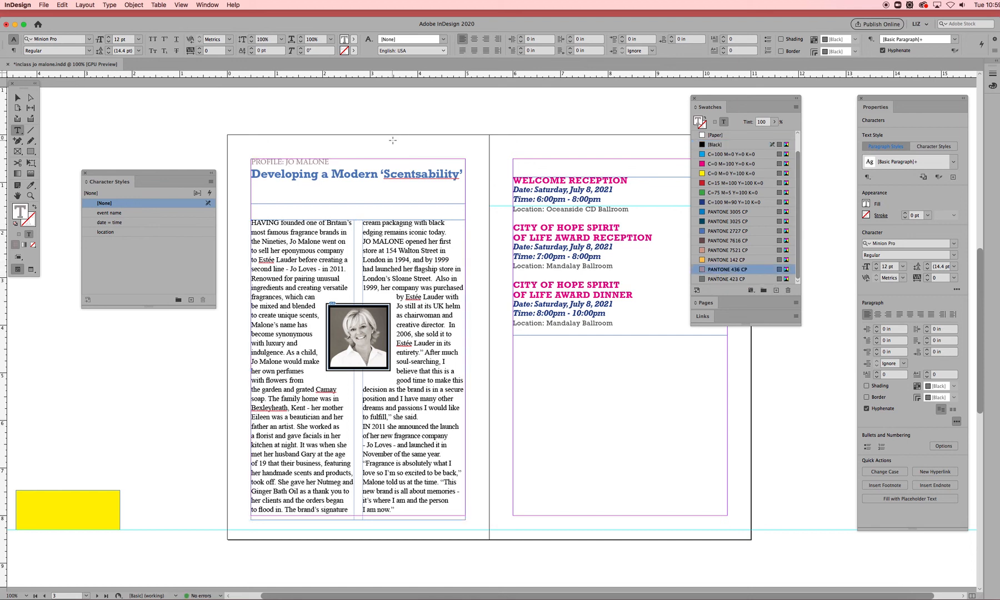
- Change the character colour of the 'event name' character style to PANTONE 2727 CP
left_click(614, 180)
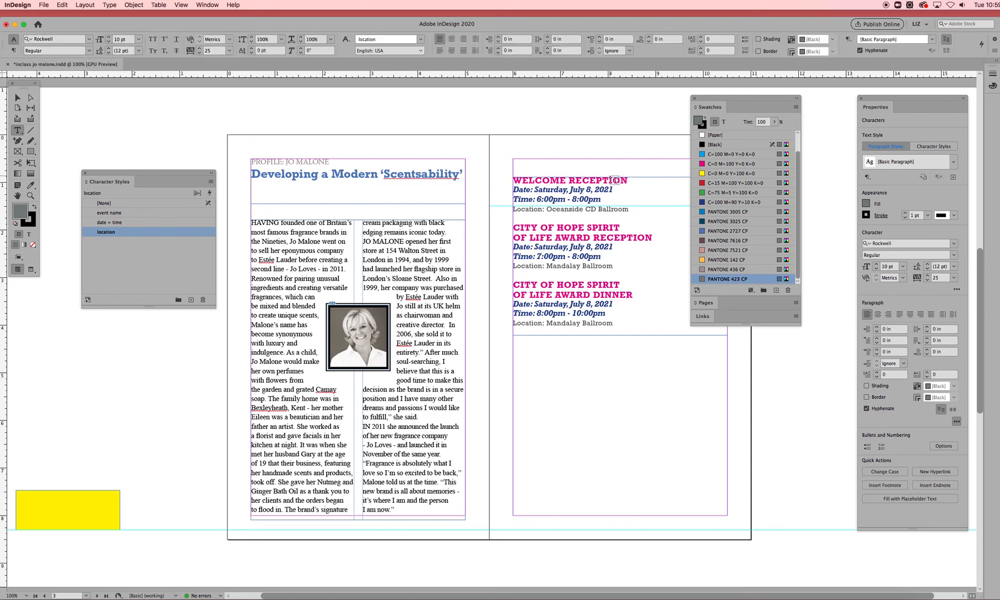
left_click_drag(721, 98, 741, 98)
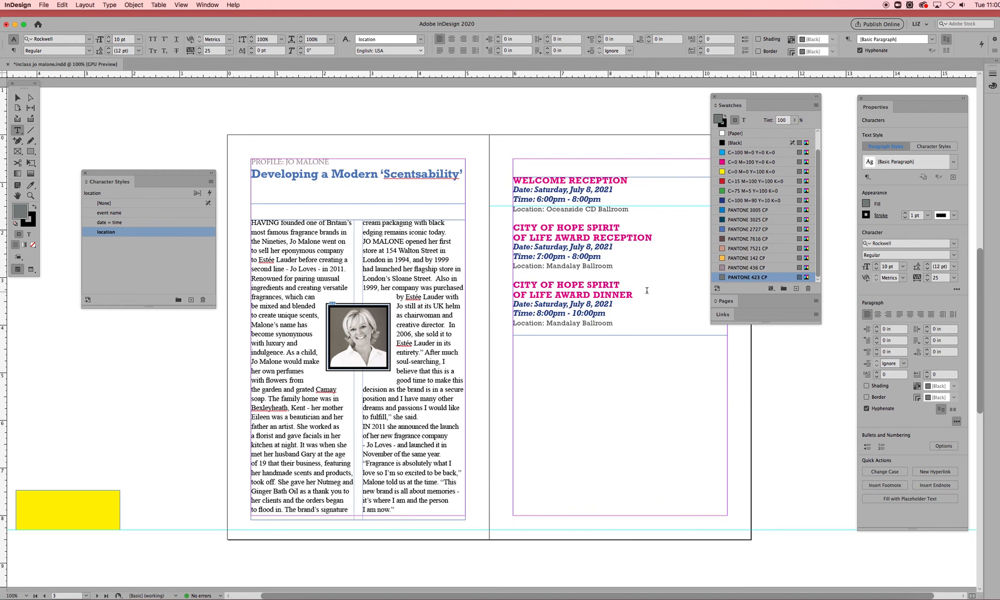
left_click_drag(156, 173, 424, 118)
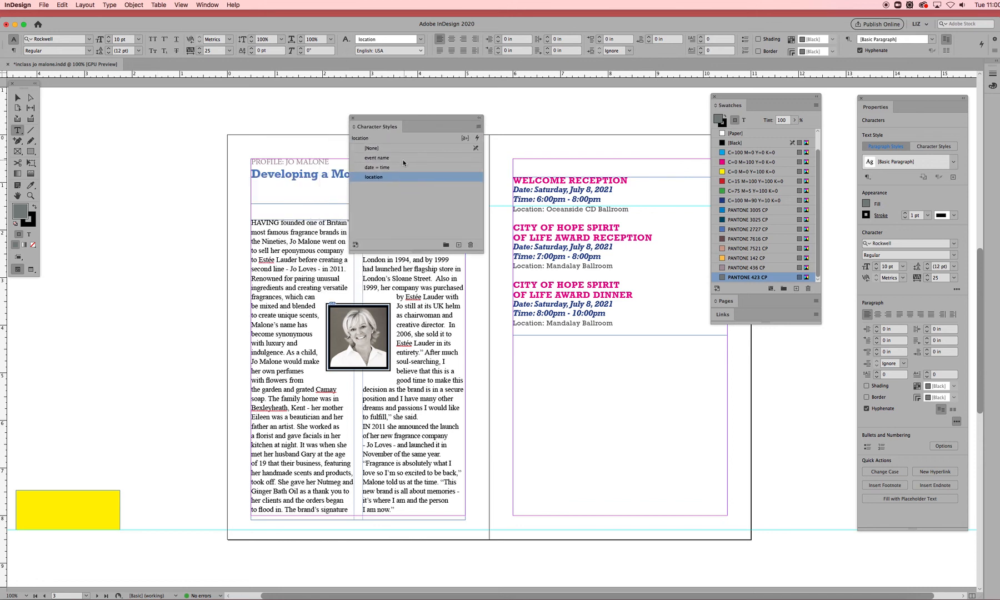
left_click(406, 158)
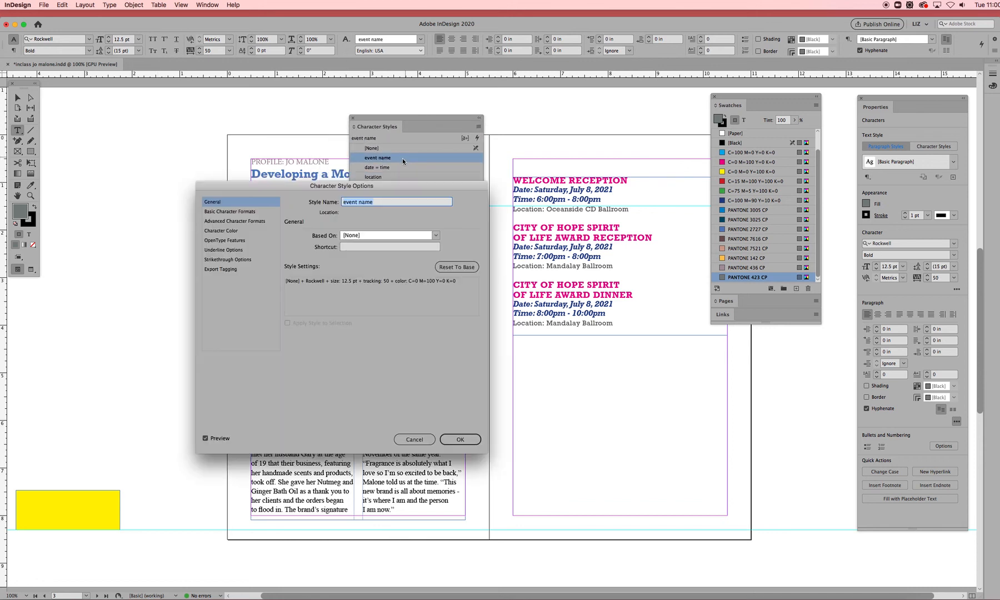
left_click(233, 231)
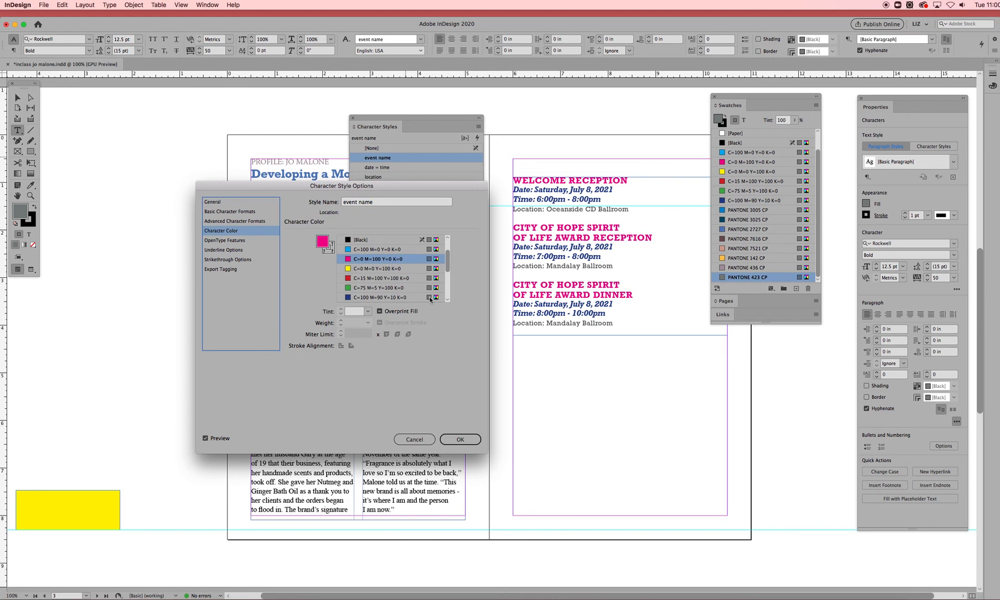
left_click_drag(448, 257, 449, 271)
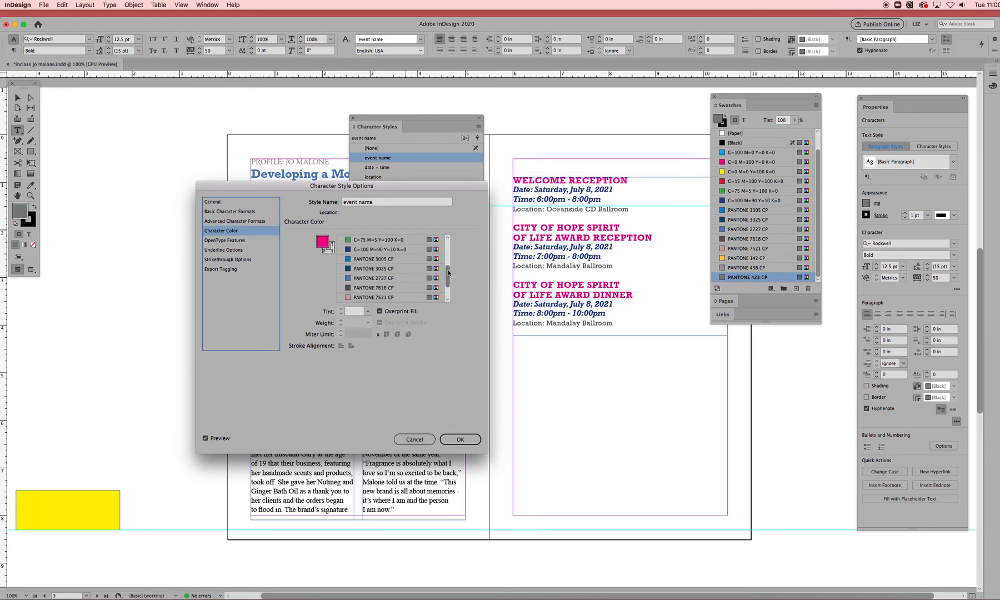
left_click(374, 278)
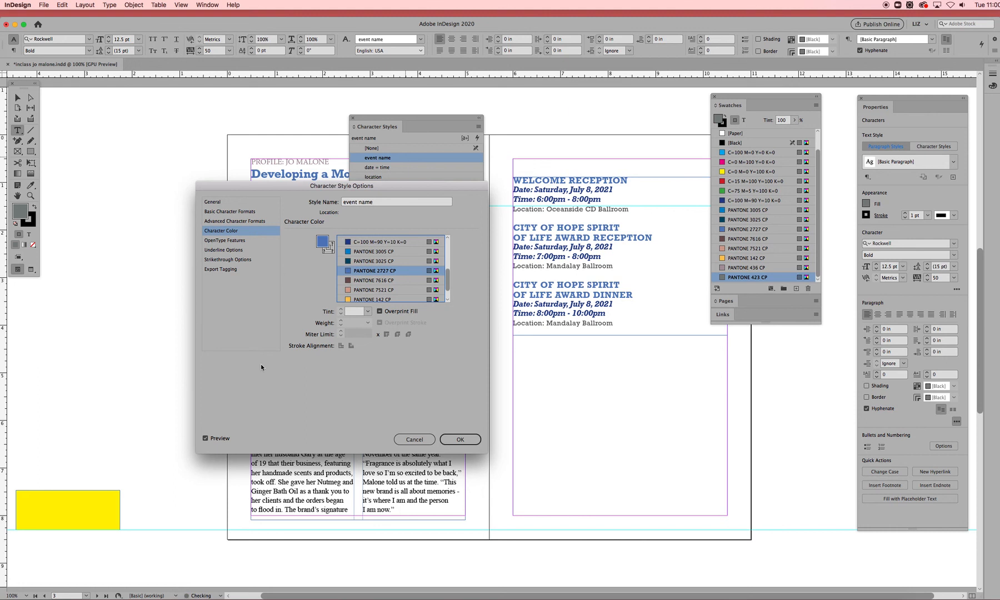
left_click(468, 442)
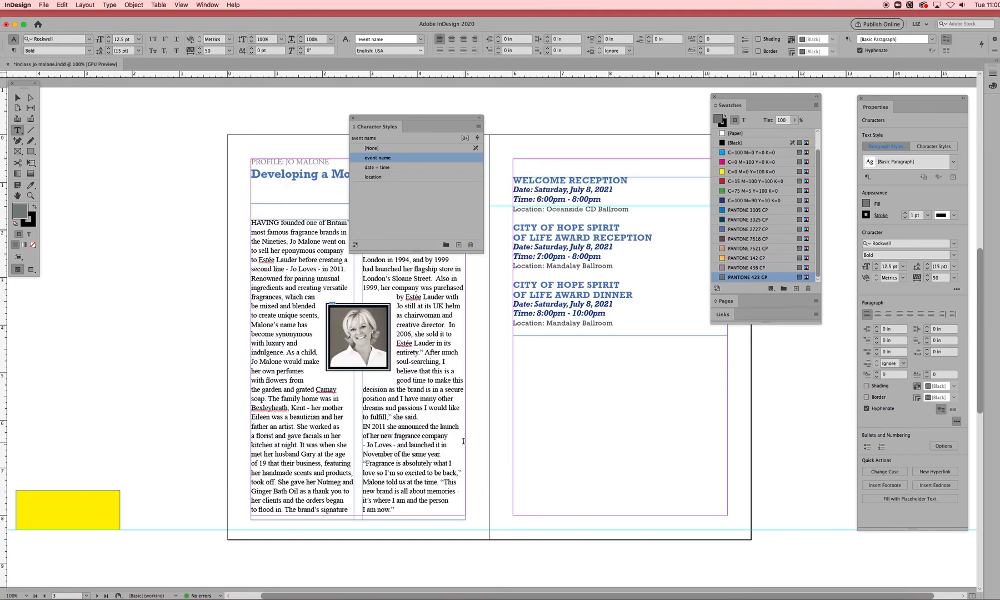
- Change the character colour of the 'date = time' character style to PANTONE 3025 CP
left_click(404, 169)
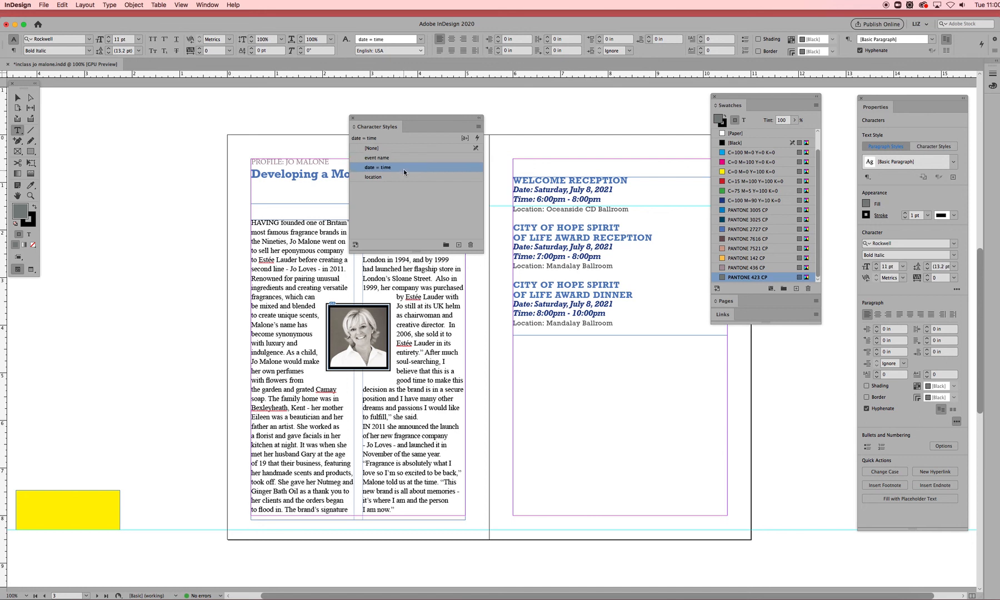
left_click(405, 167)
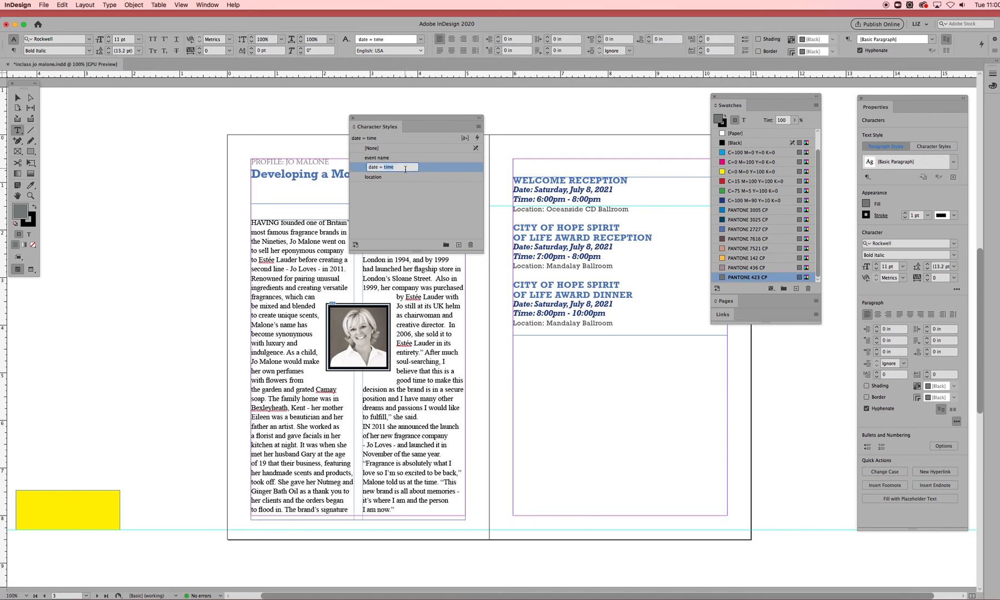
left_click(443, 167)
double_click(400, 171)
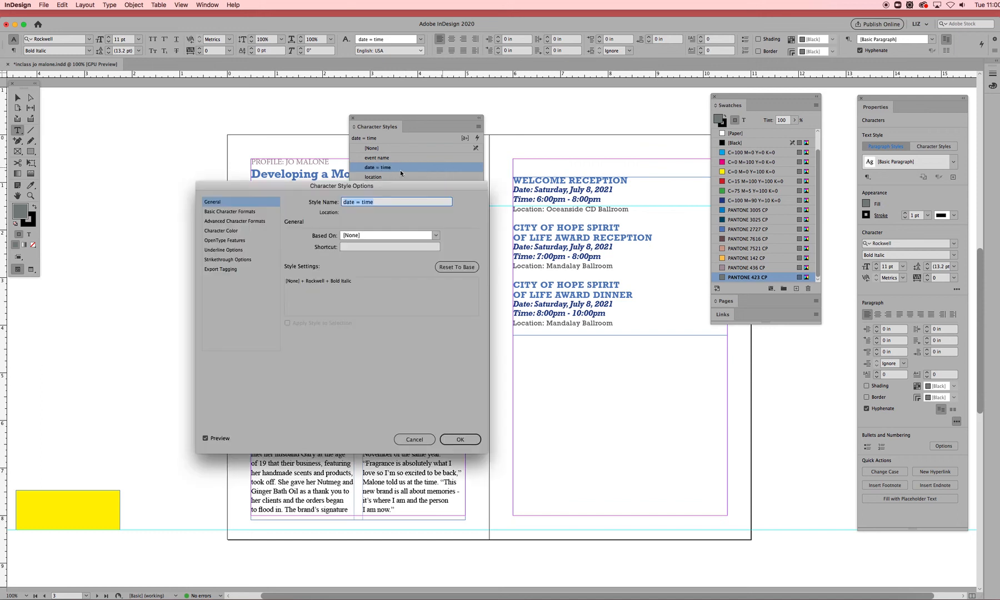
left_click(227, 231)
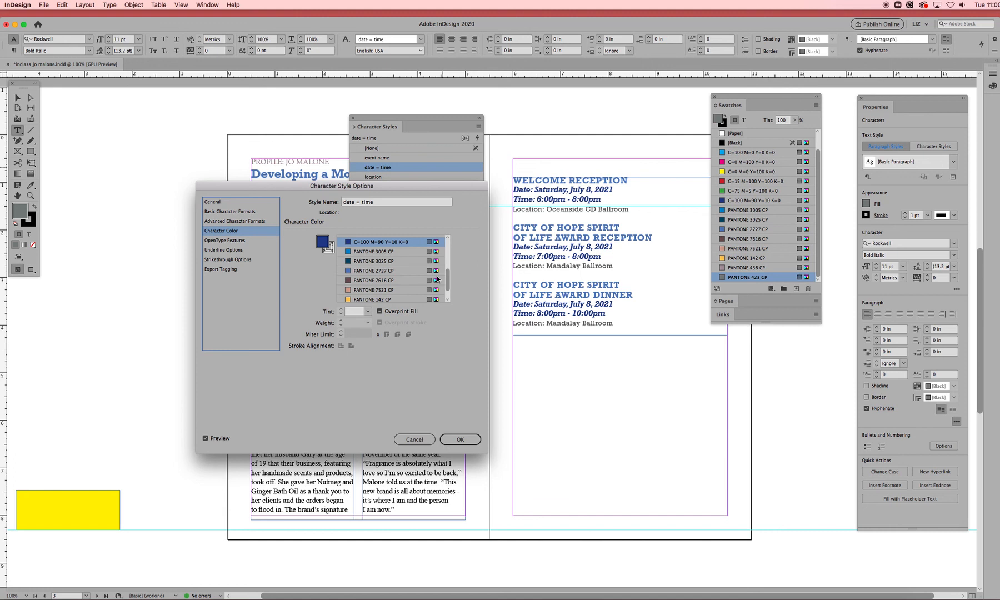
left_click_drag(447, 278, 447, 283)
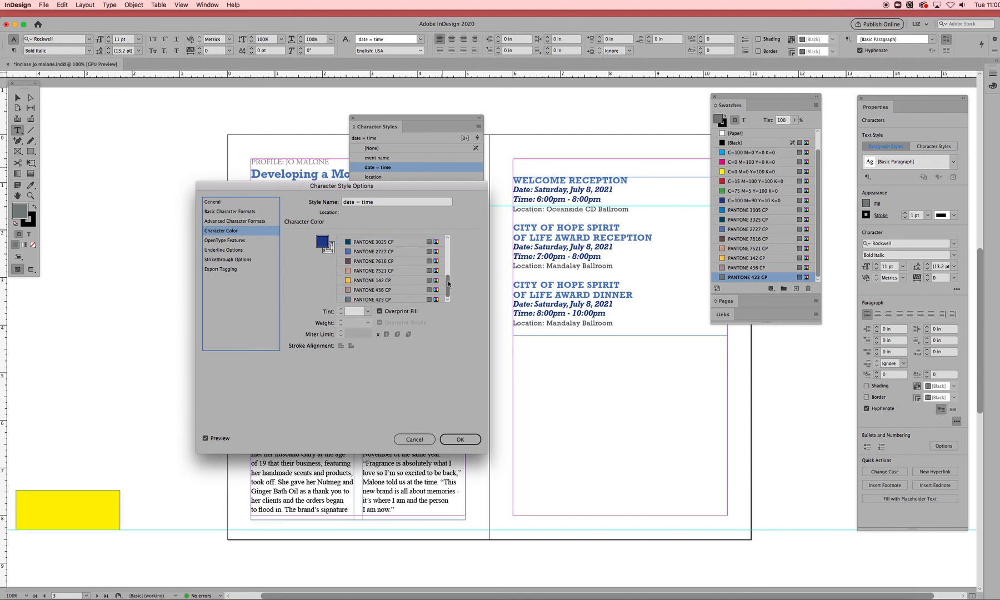
left_click(381, 291)
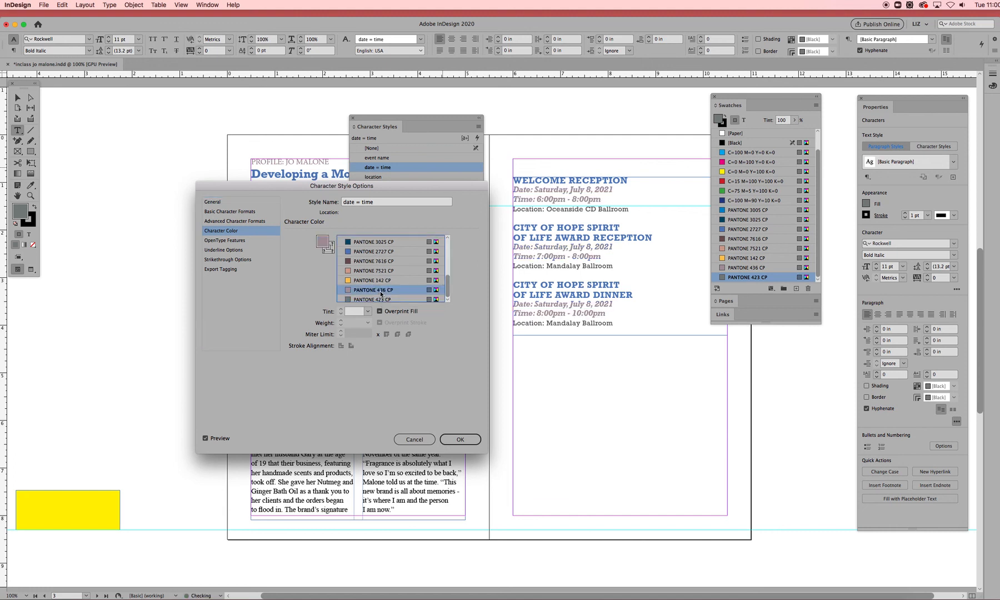
left_click(378, 253)
scroll(448, 282, "up", 1)
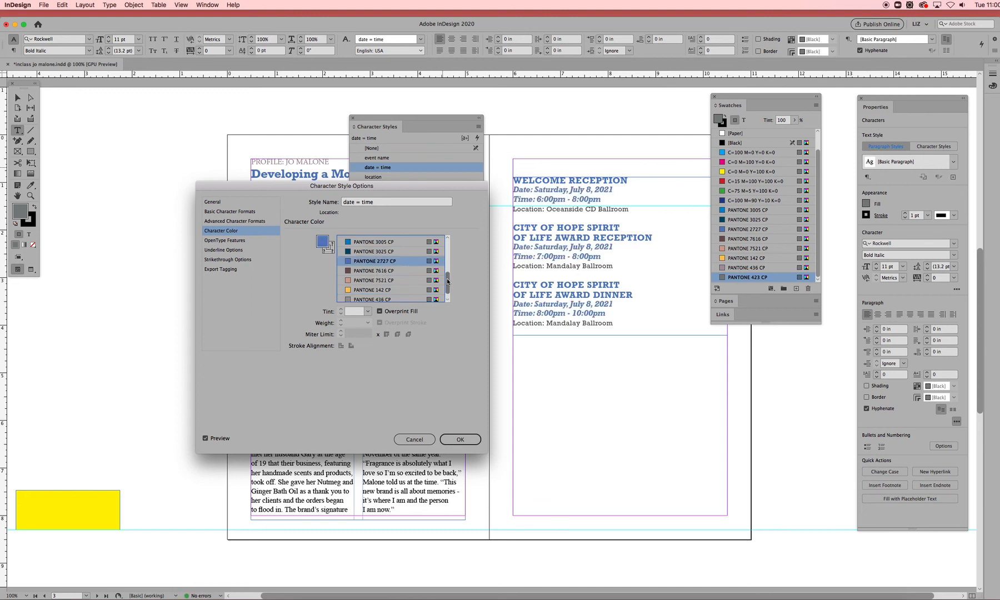
left_click(377, 241)
scroll(385, 253, "down", 1)
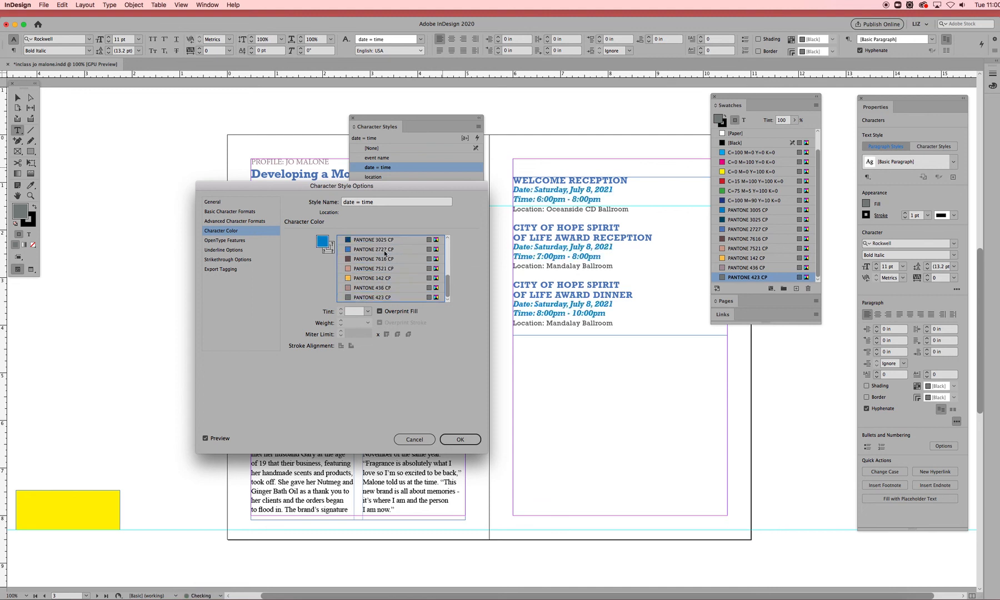
scroll(422, 262, "up", 1)
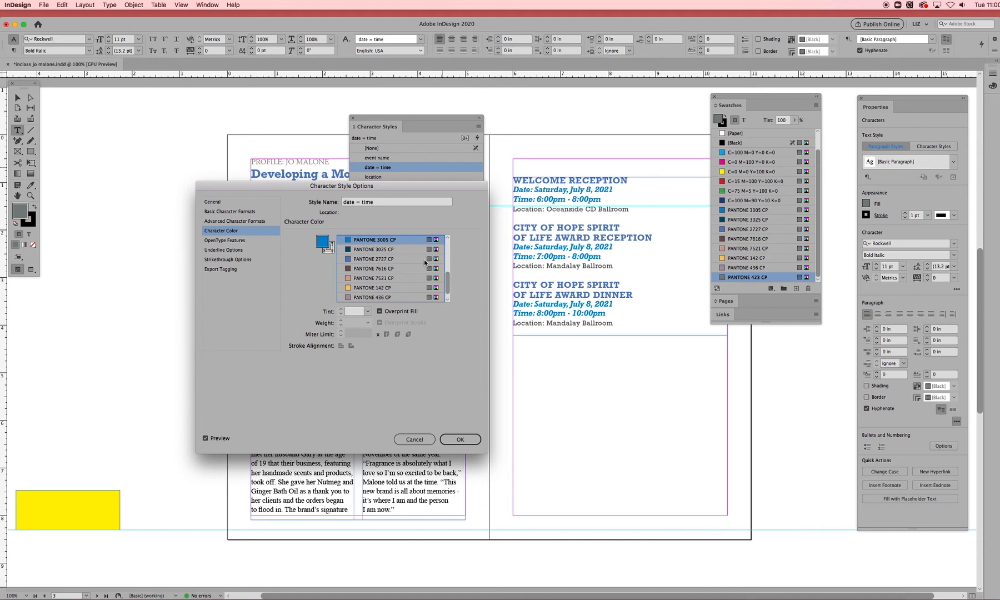
left_click(392, 251)
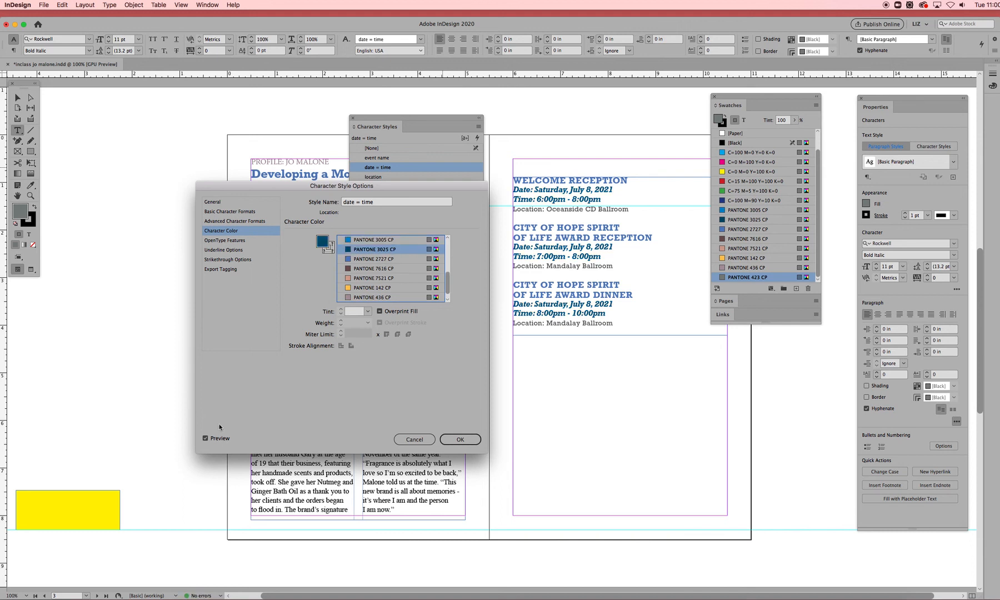
left_click_drag(446, 284, 448, 278)
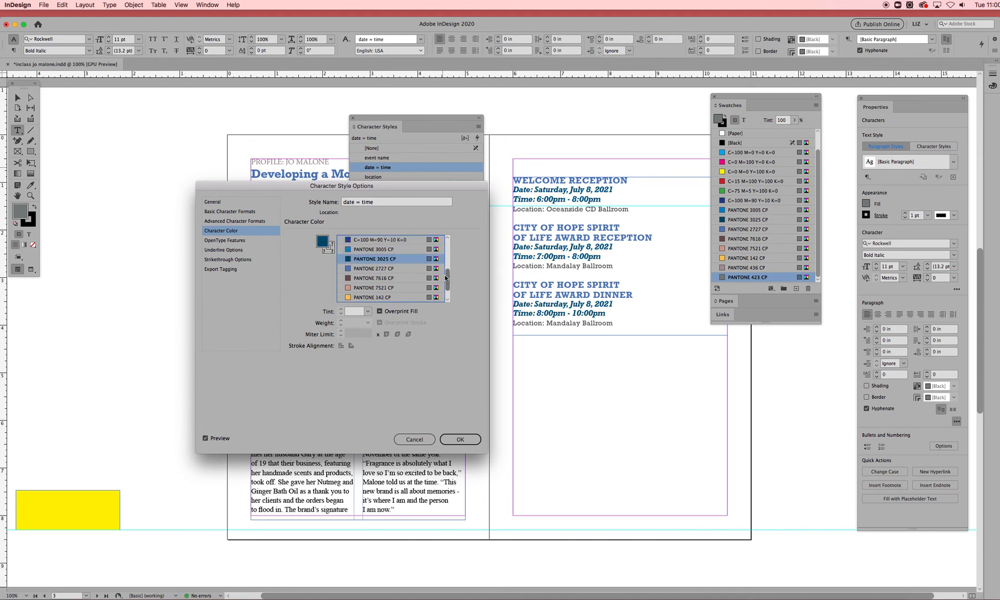
left_click(393, 249)
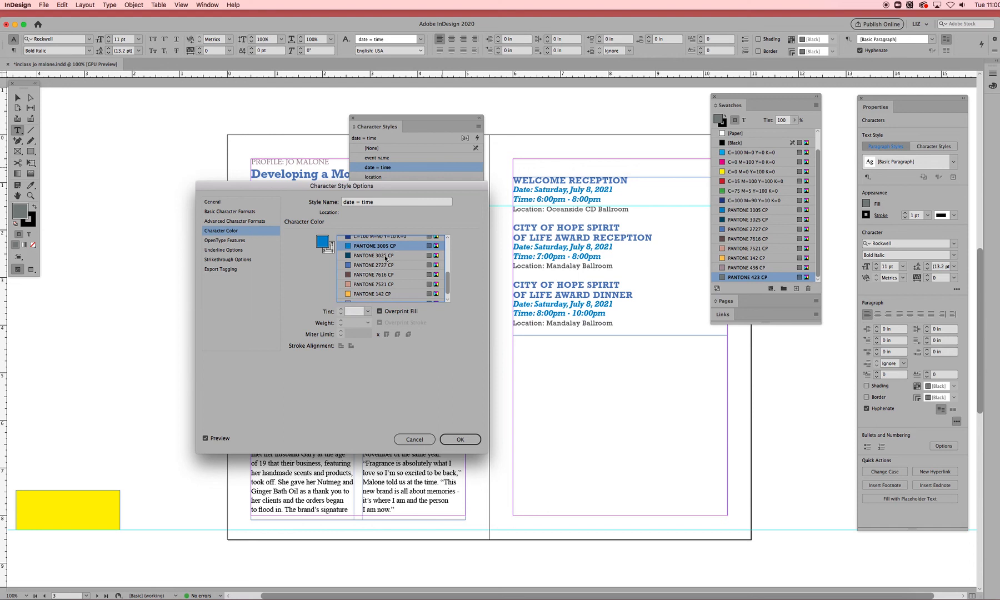
left_click(384, 256)
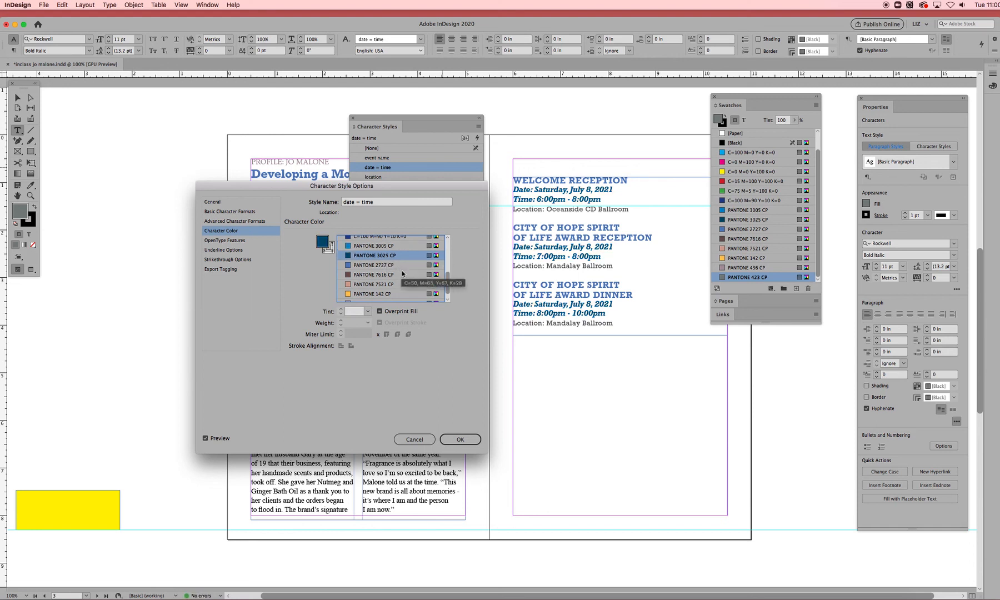
left_click(456, 441)
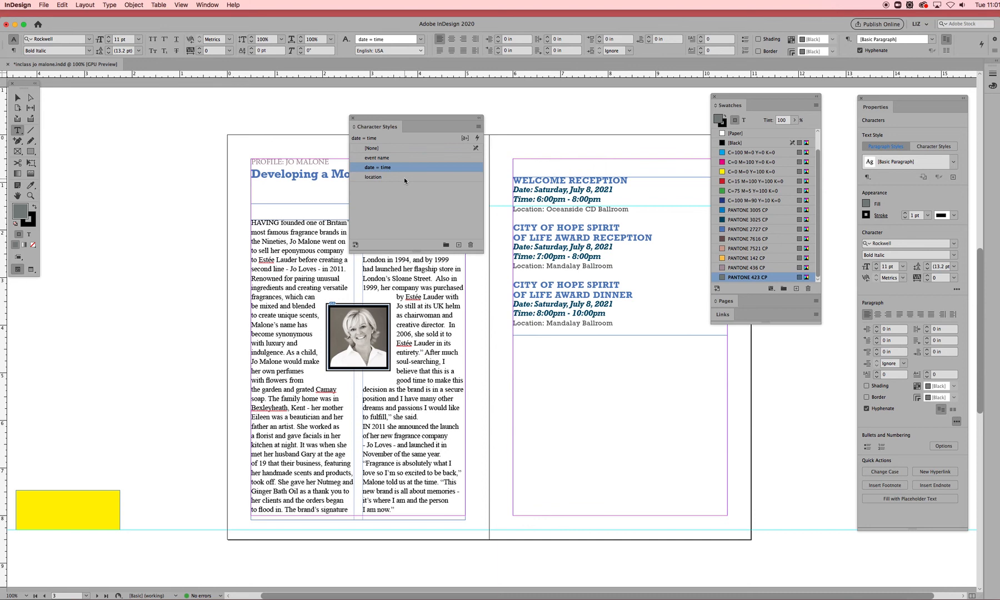
- Change the character colour of the 'location' character style to PANTONE 7616 CP
double_click(404, 177)
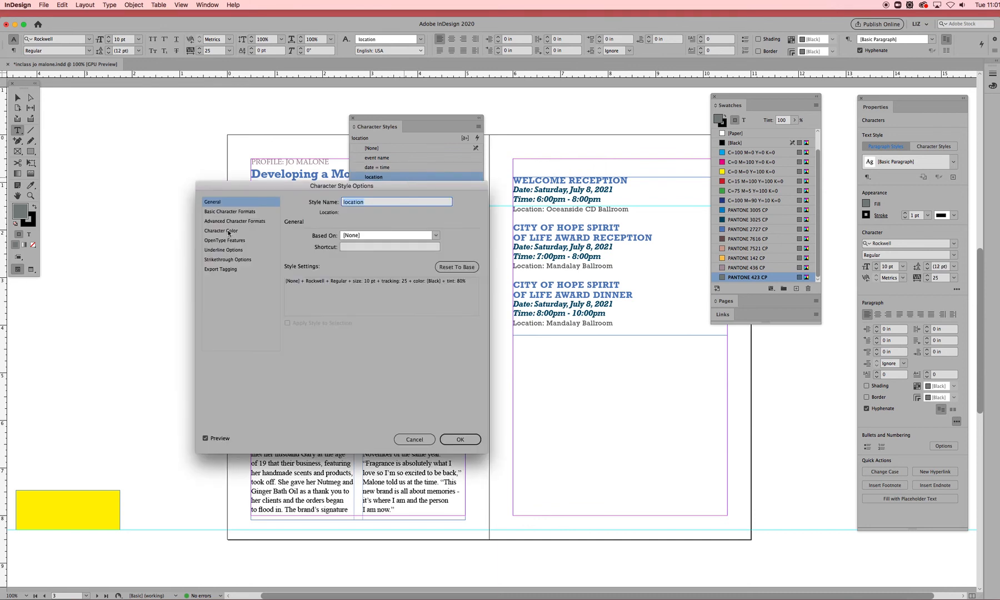
left_click(229, 233)
left_click_drag(448, 273, 449, 285)
left_click(389, 279)
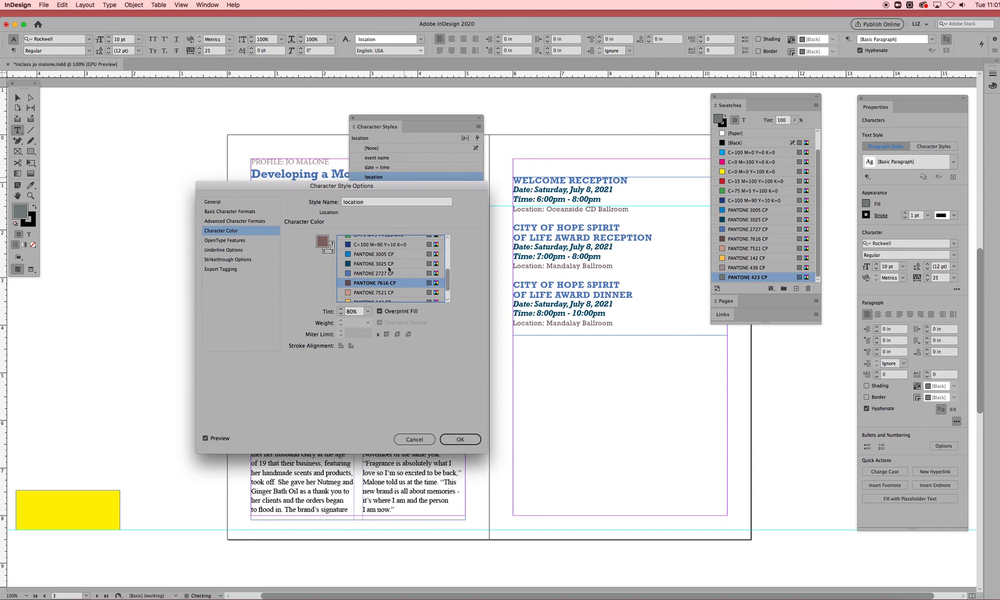
left_click(468, 440)
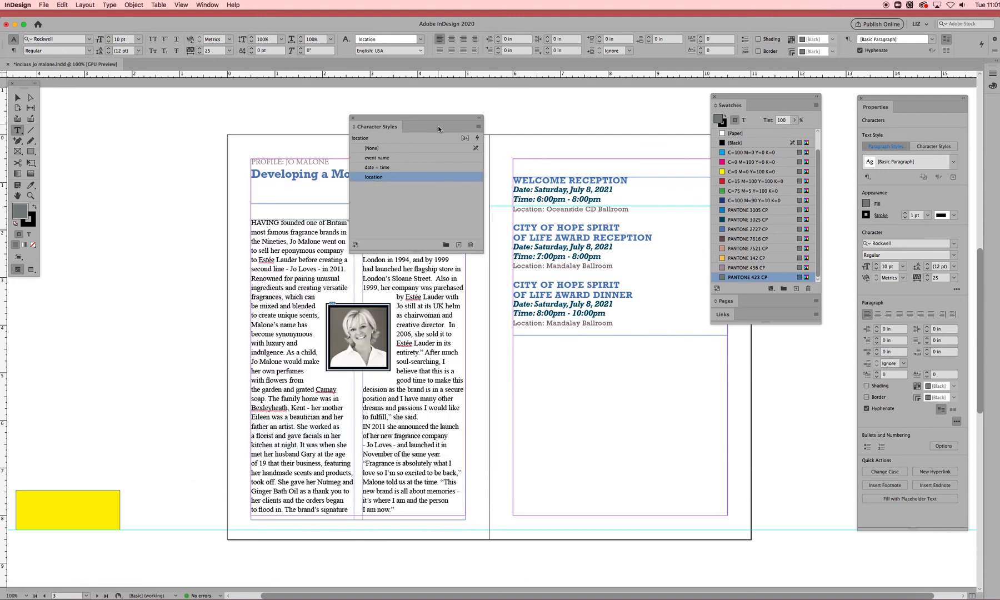
- Apply PANTONE 7616 CP as both fill and stroke of the portrait photo frame
left_click(590, 401)
key("v")
left_click_drag(417, 117, 123, 158)
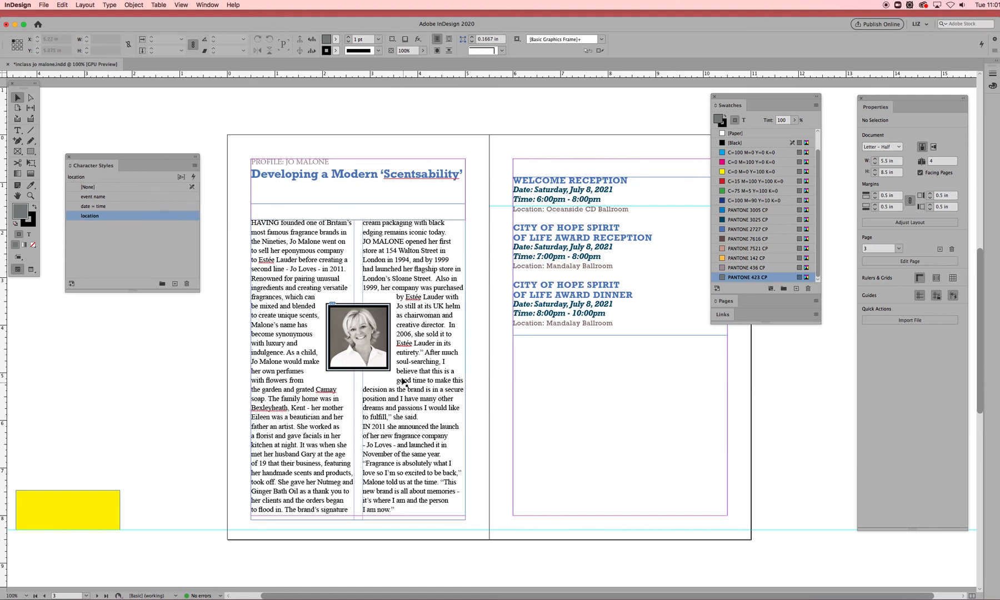
left_click(381, 368)
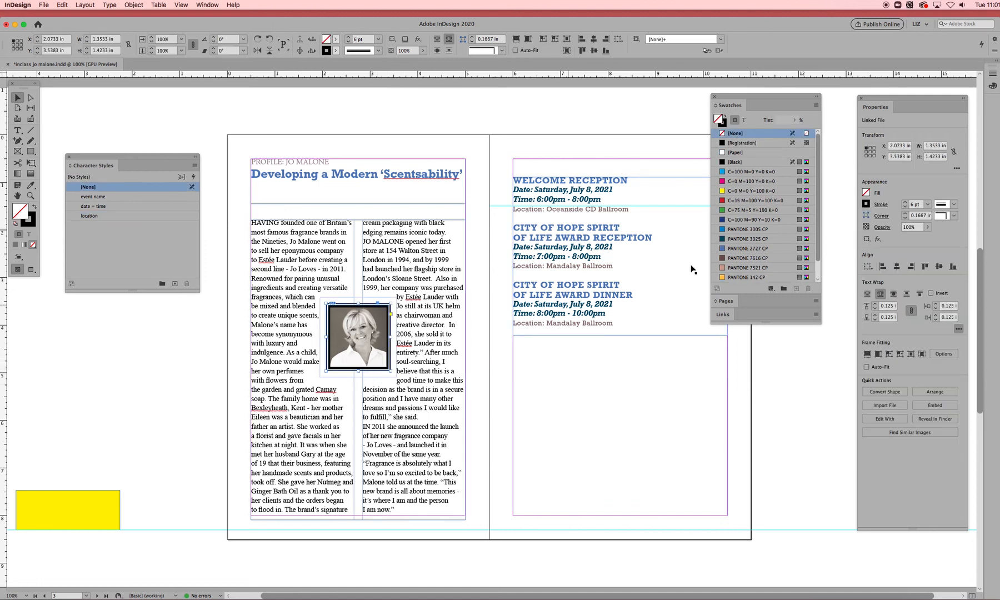
left_click(748, 258)
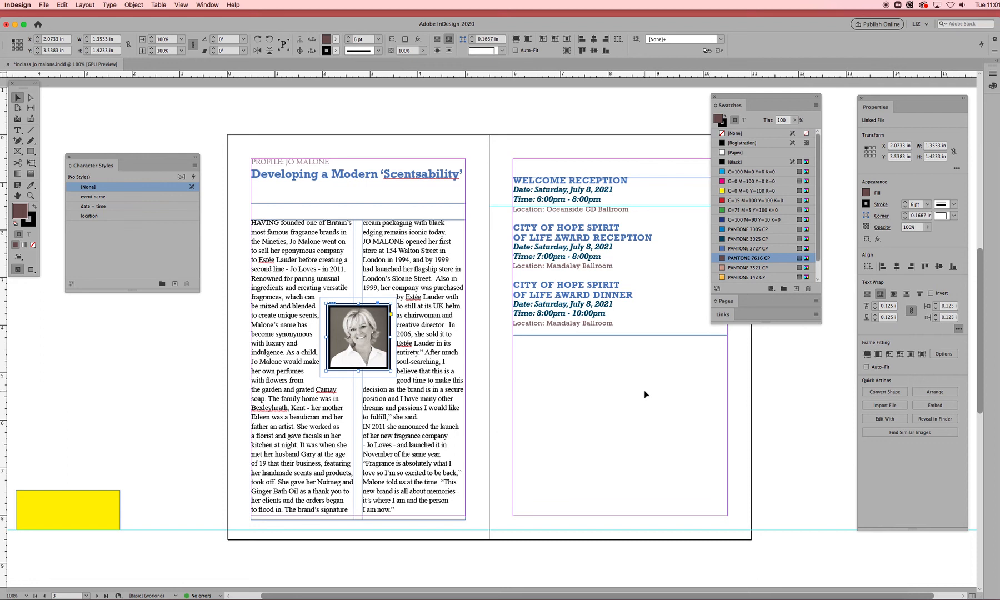
left_click(335, 51)
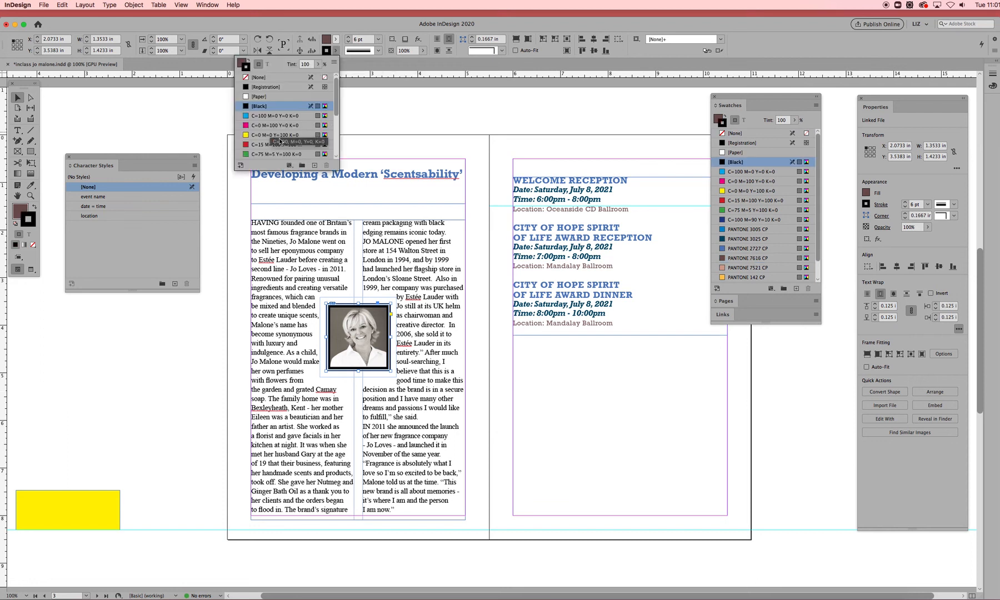
scroll(285, 125, "down", 5)
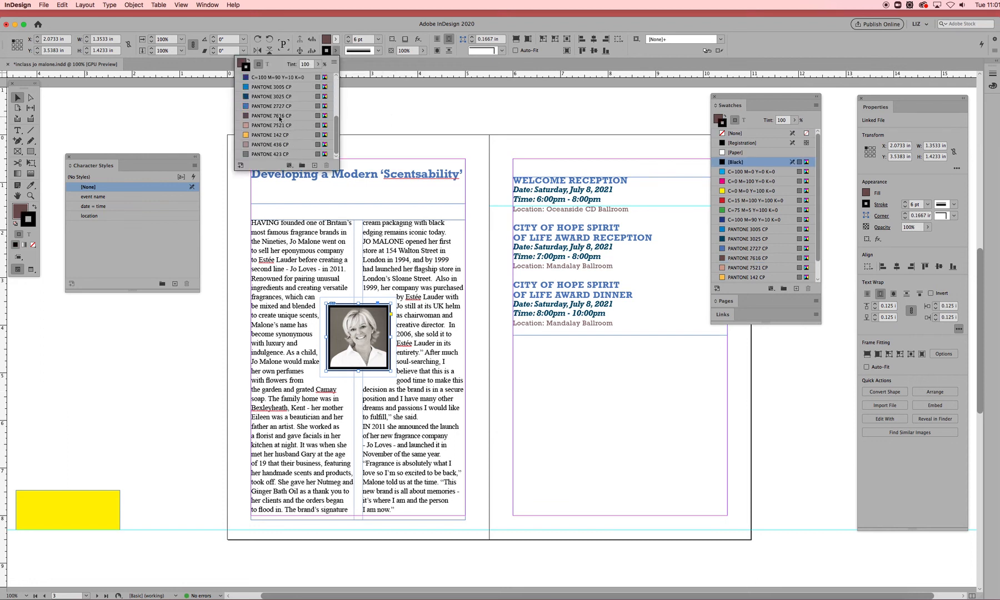
left_click(281, 116)
left_click(553, 409)
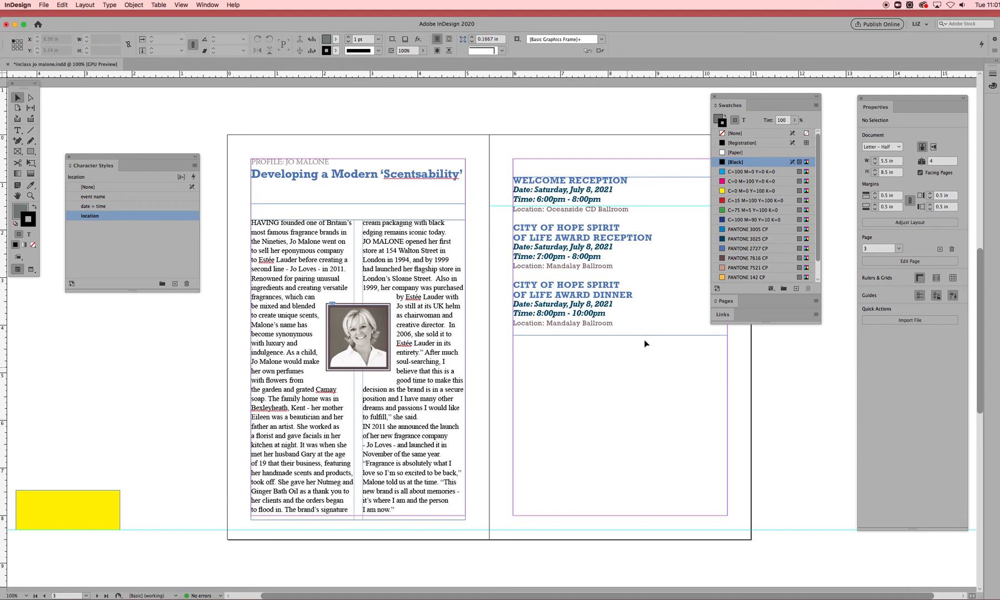
left_click_drag(751, 96, 775, 94)
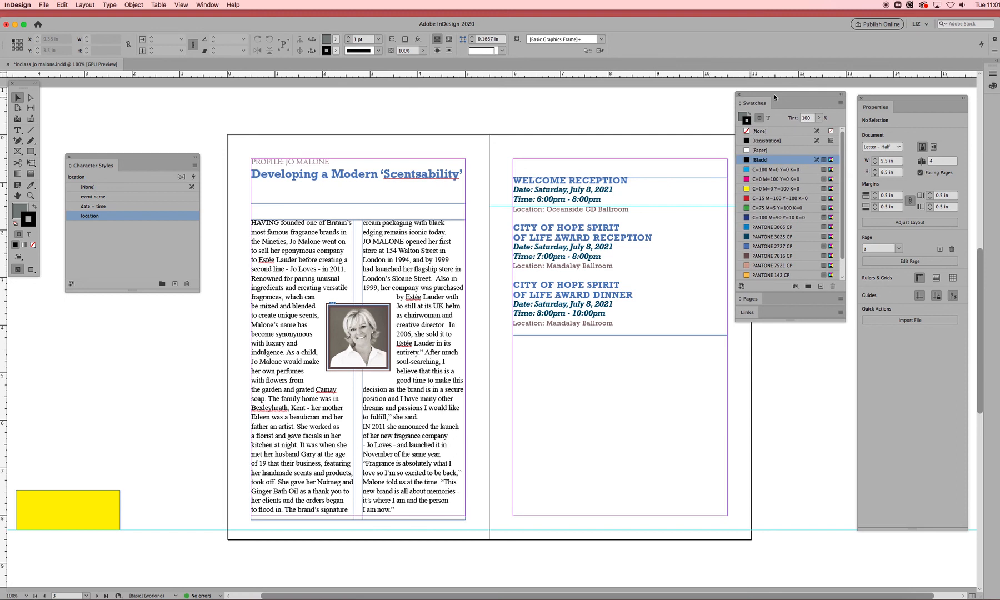